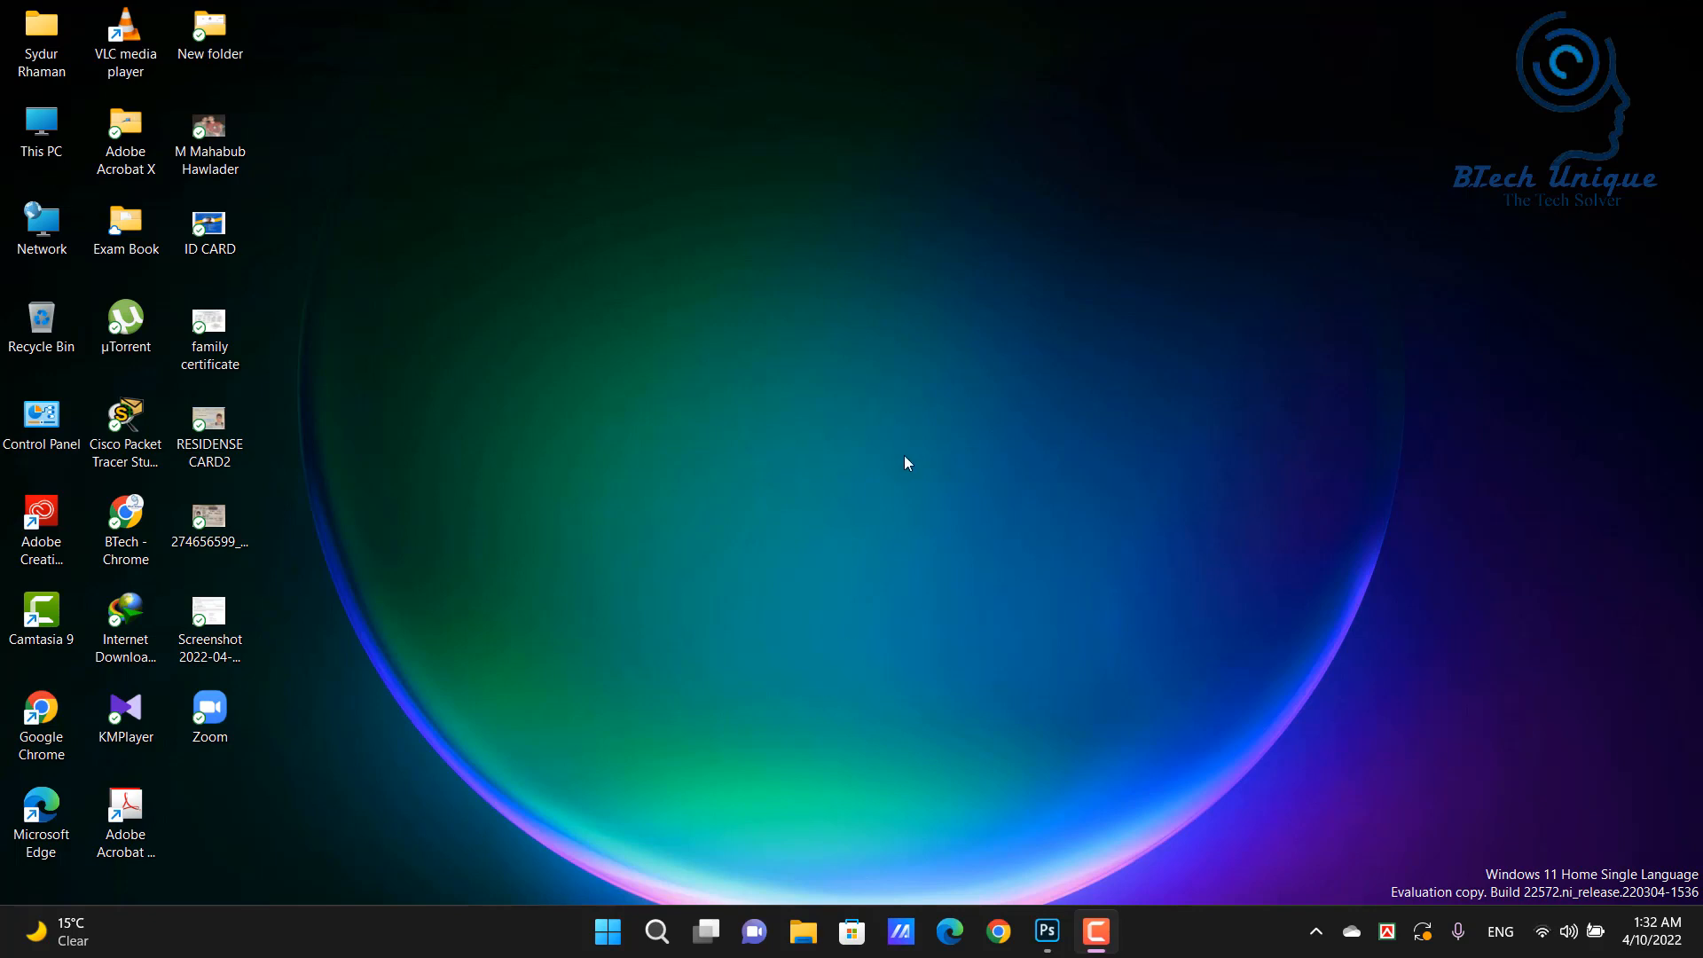
# Step: Search the computer for "adobe" and launch Adobe Photoshop 2020
pyautogui.moveTo(1048, 931)
pyautogui.click(1048, 942)
pyautogui.click(656, 933)
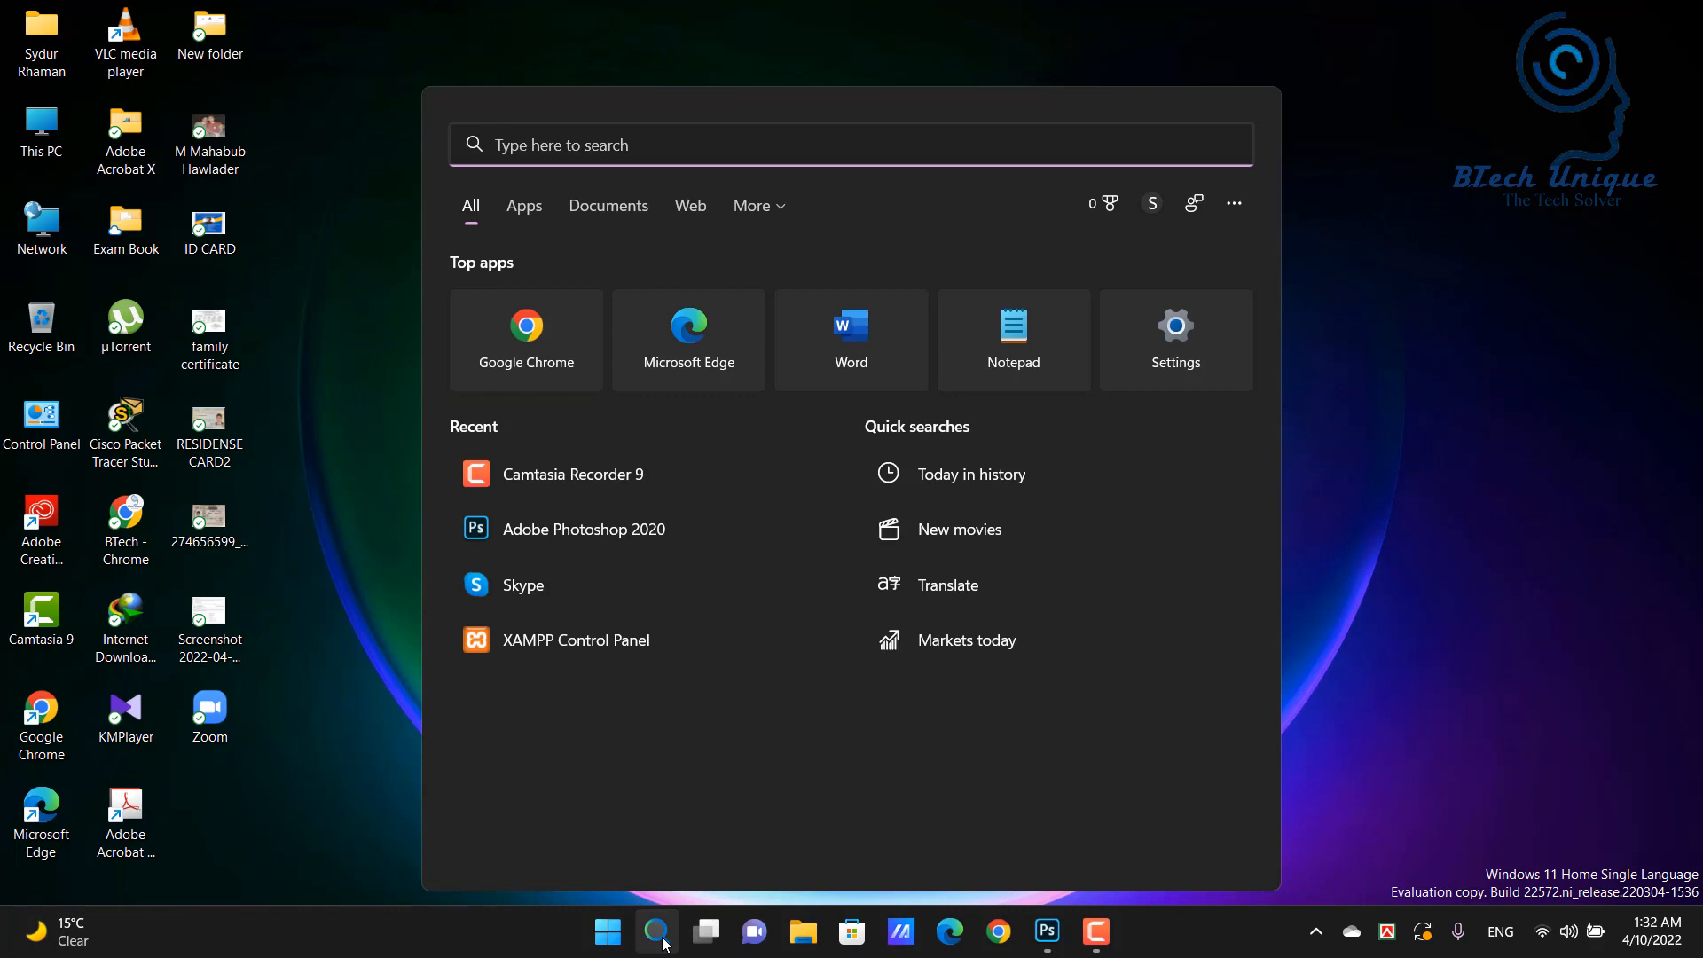
pyautogui.write('ad')
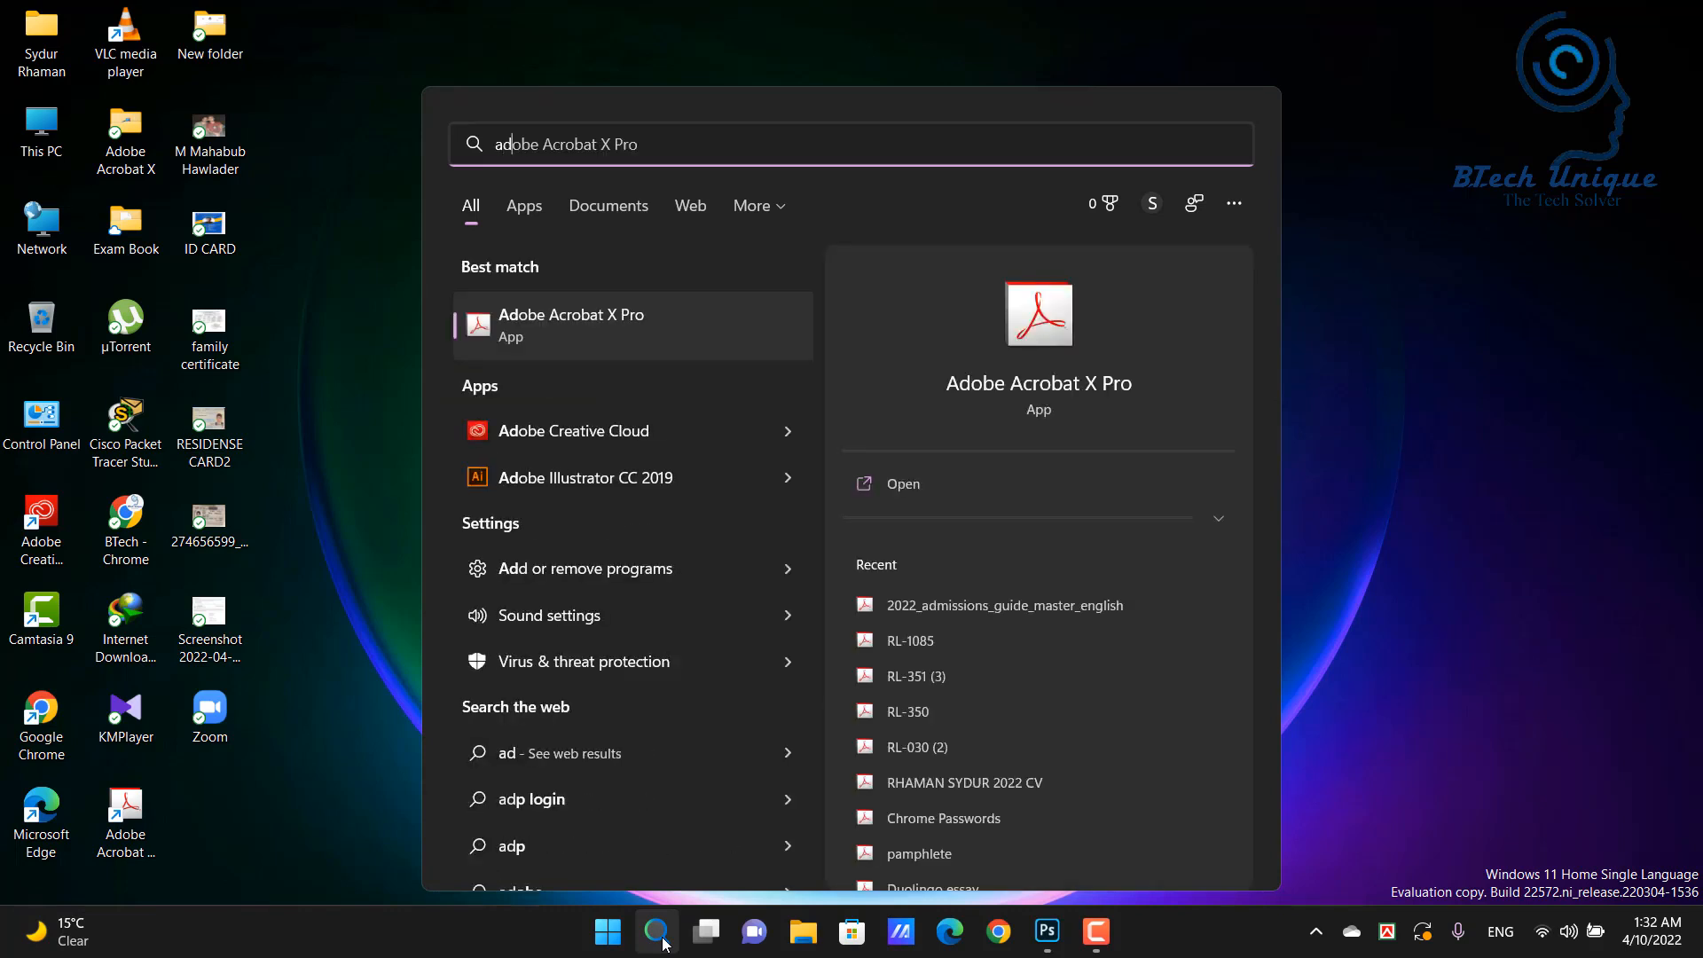
pyautogui.write('obe')
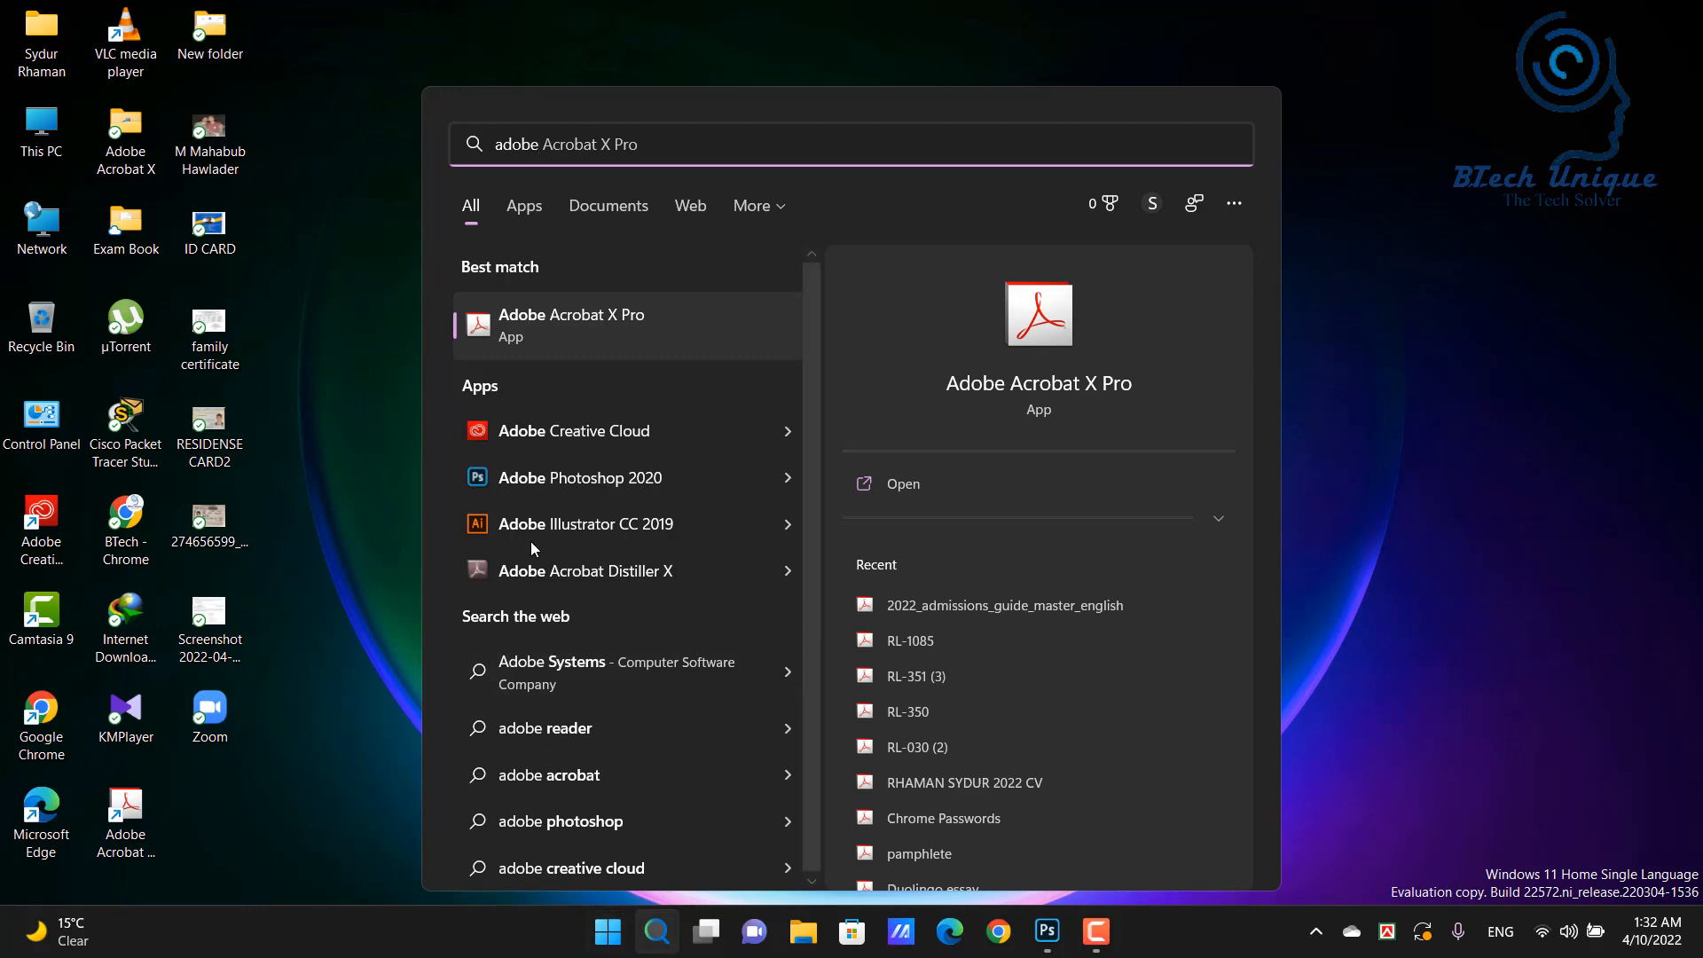
pyautogui.click(601, 483)
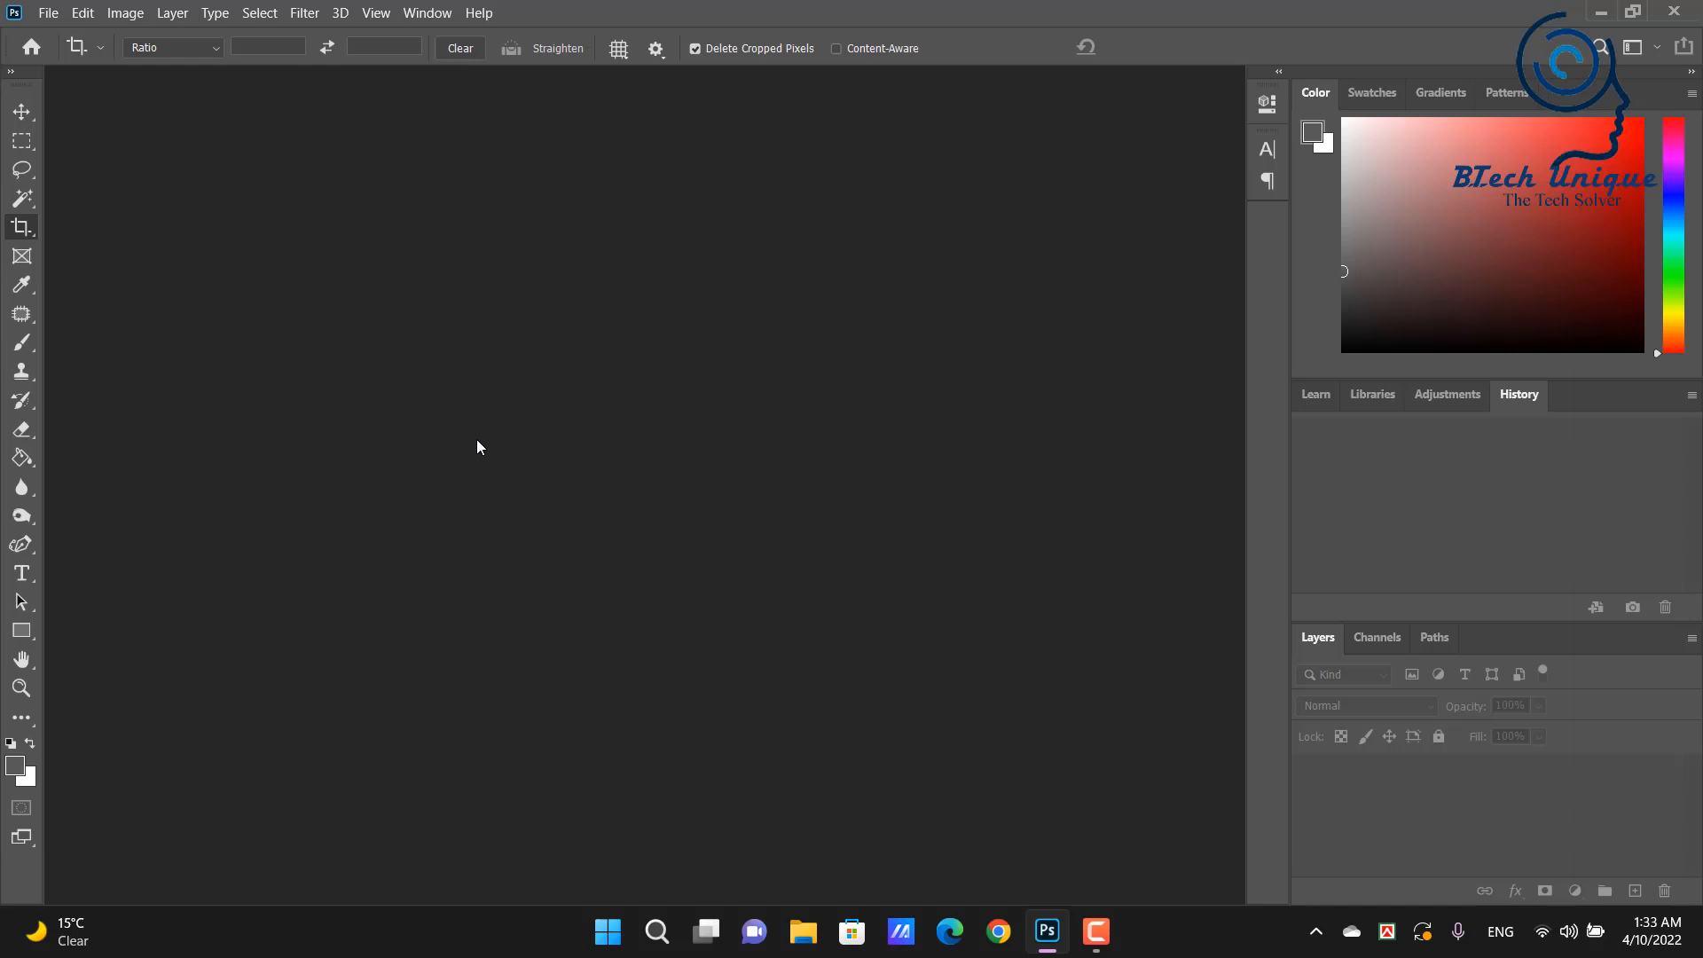
# Step: Open the image woman-with-hard-pimples-on-her-face from the Downloads folder
pyautogui.doubleClick(553, 499)
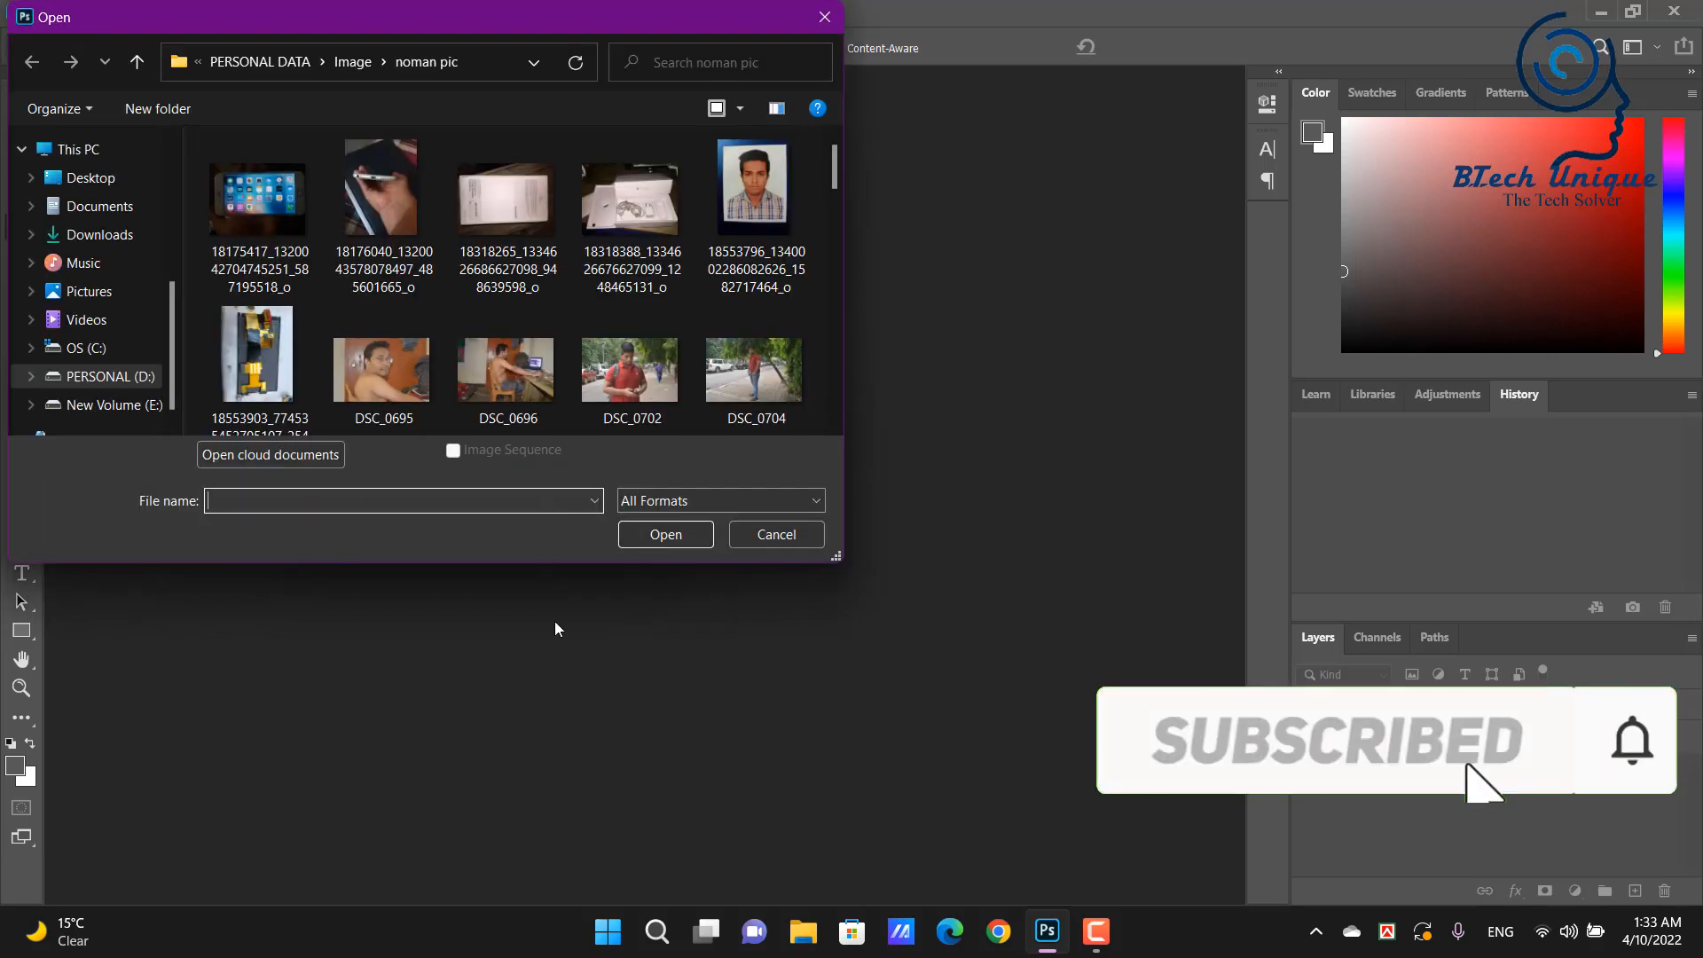
pyautogui.click(133, 206)
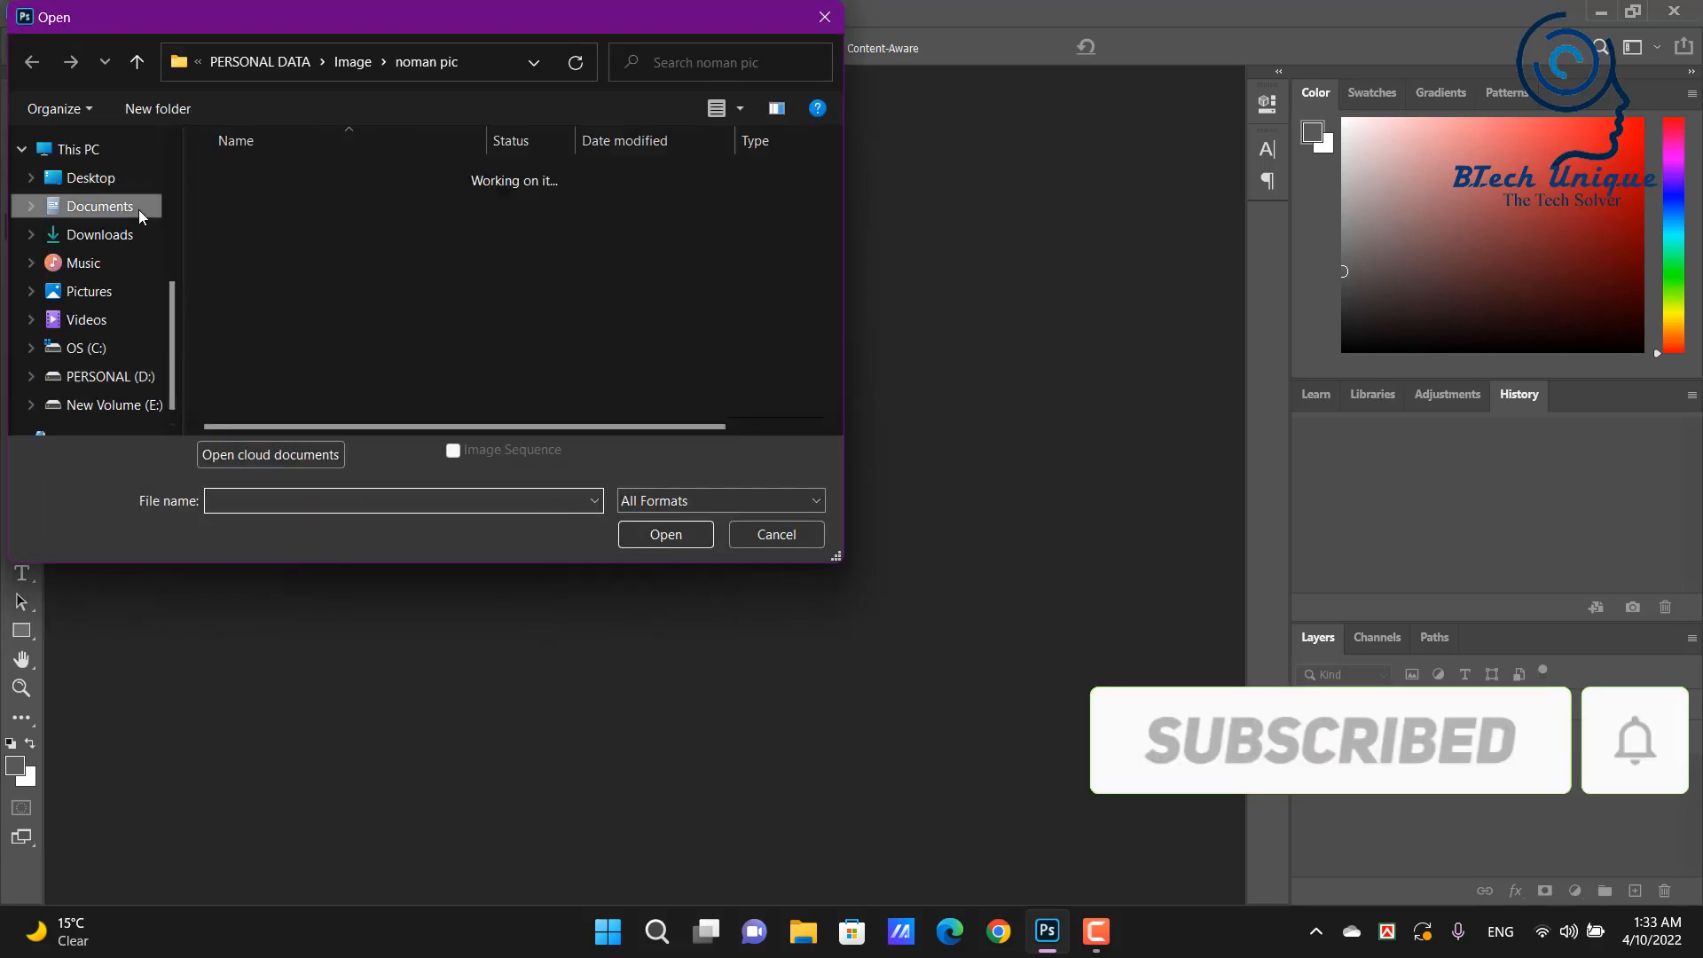
pyautogui.click(133, 235)
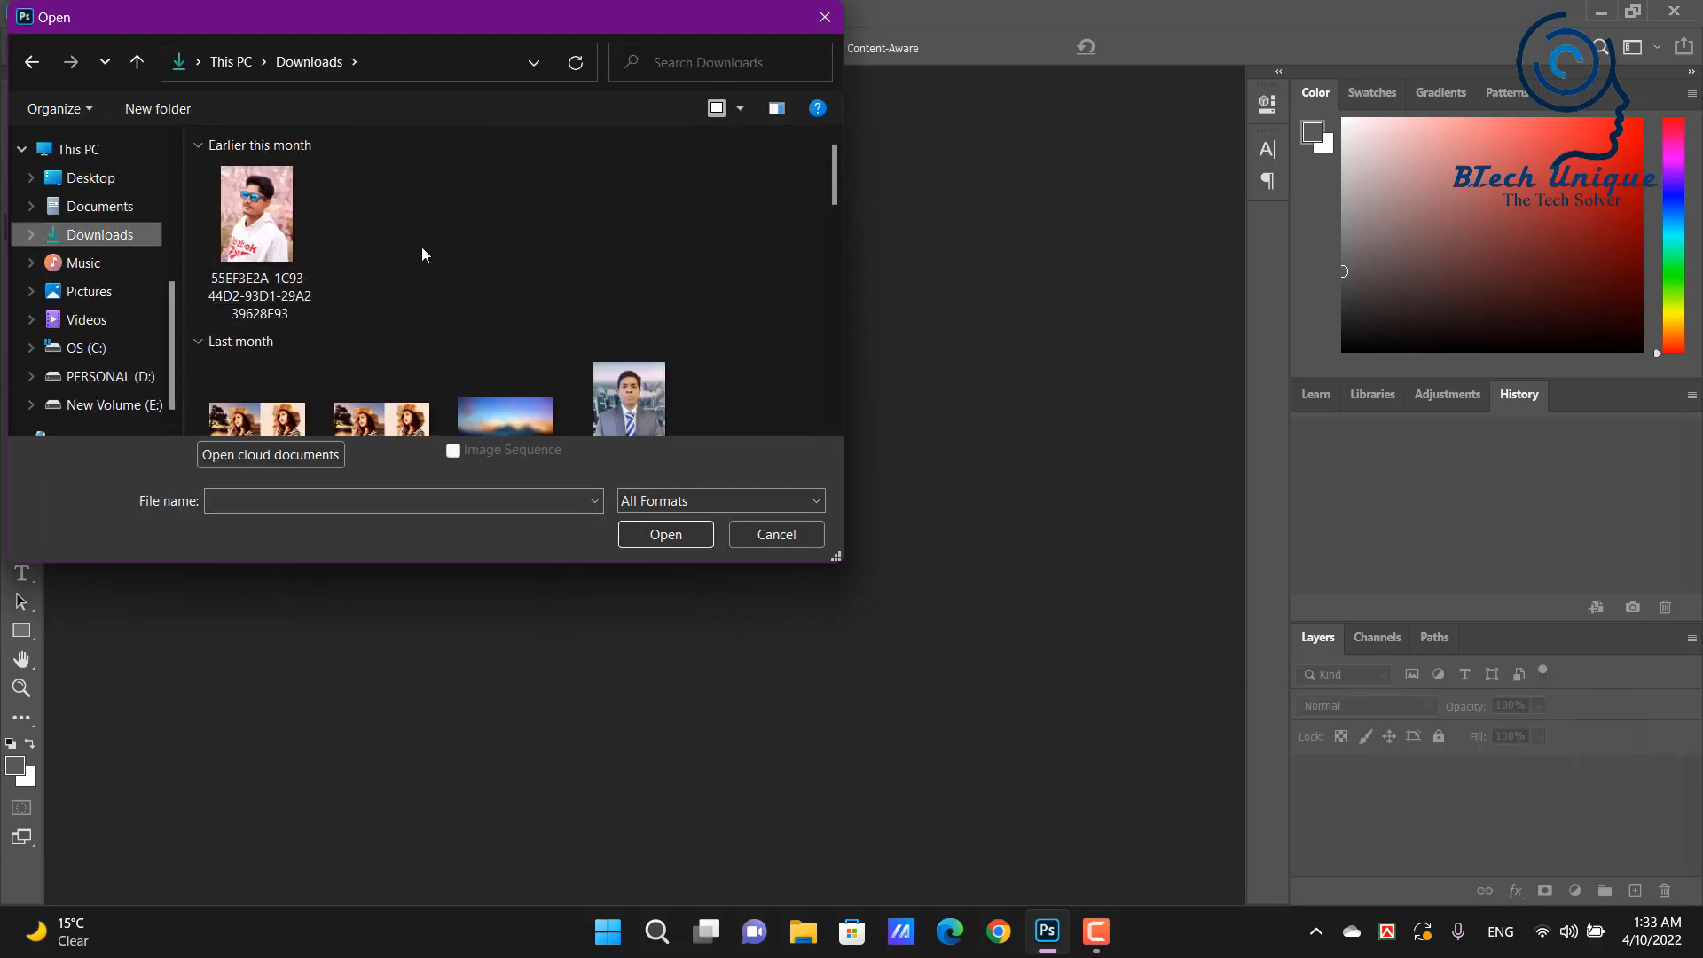
pyautogui.click(292, 215)
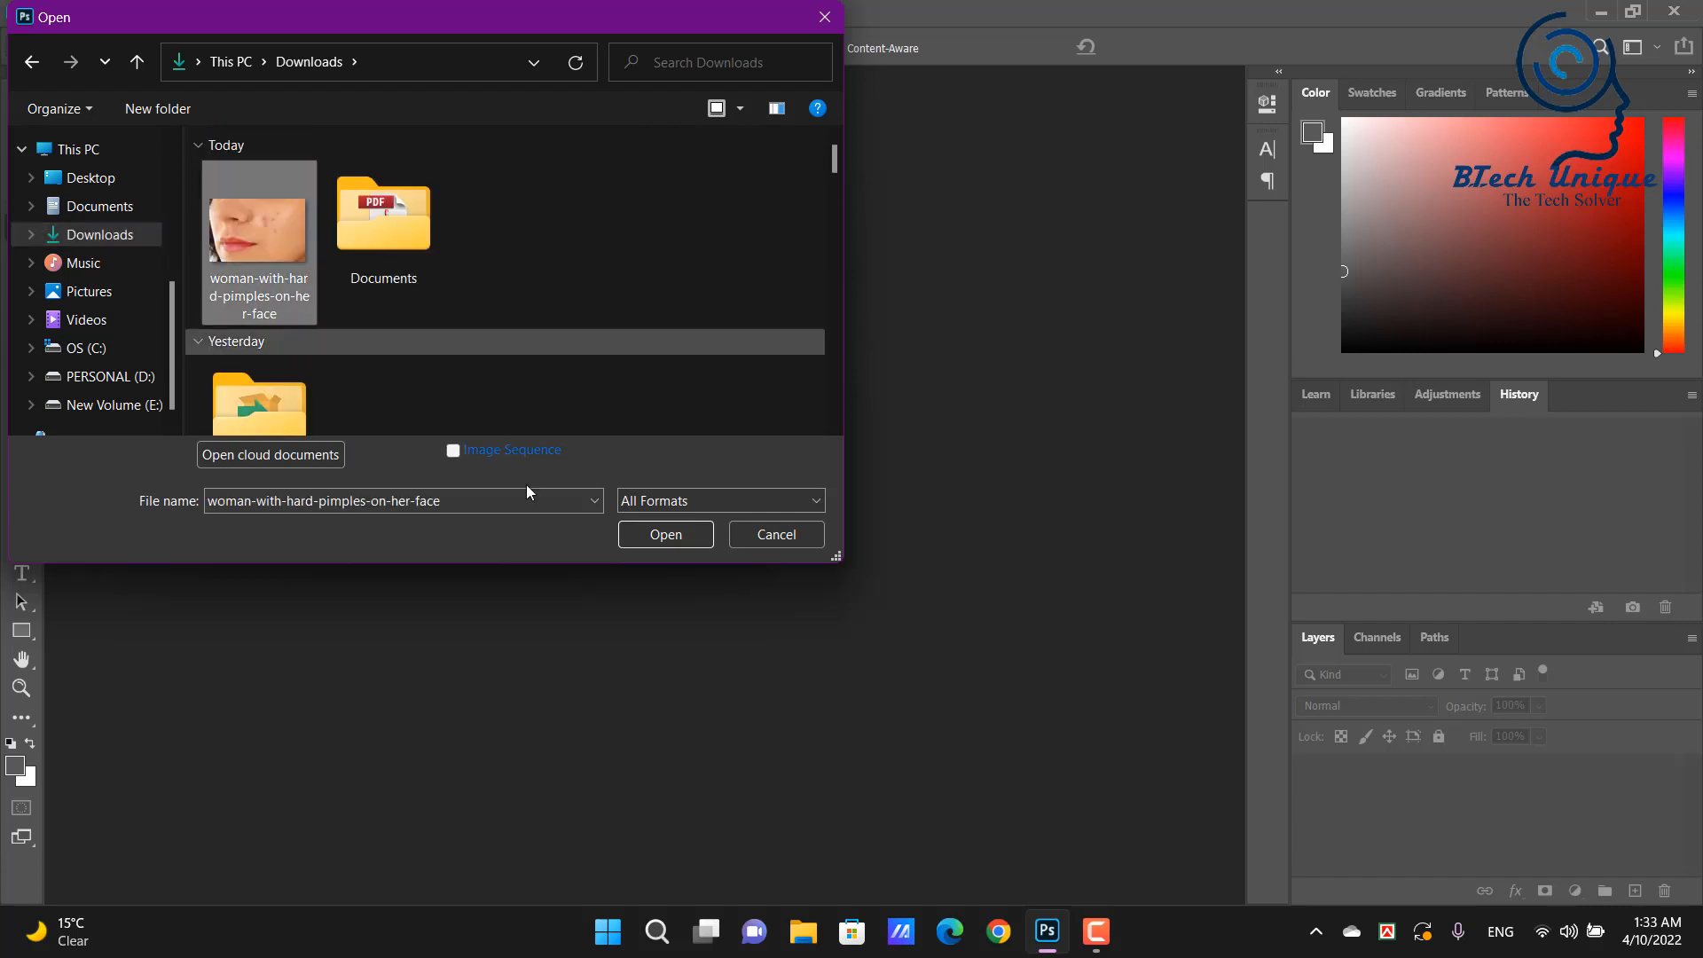
pyautogui.click(644, 534)
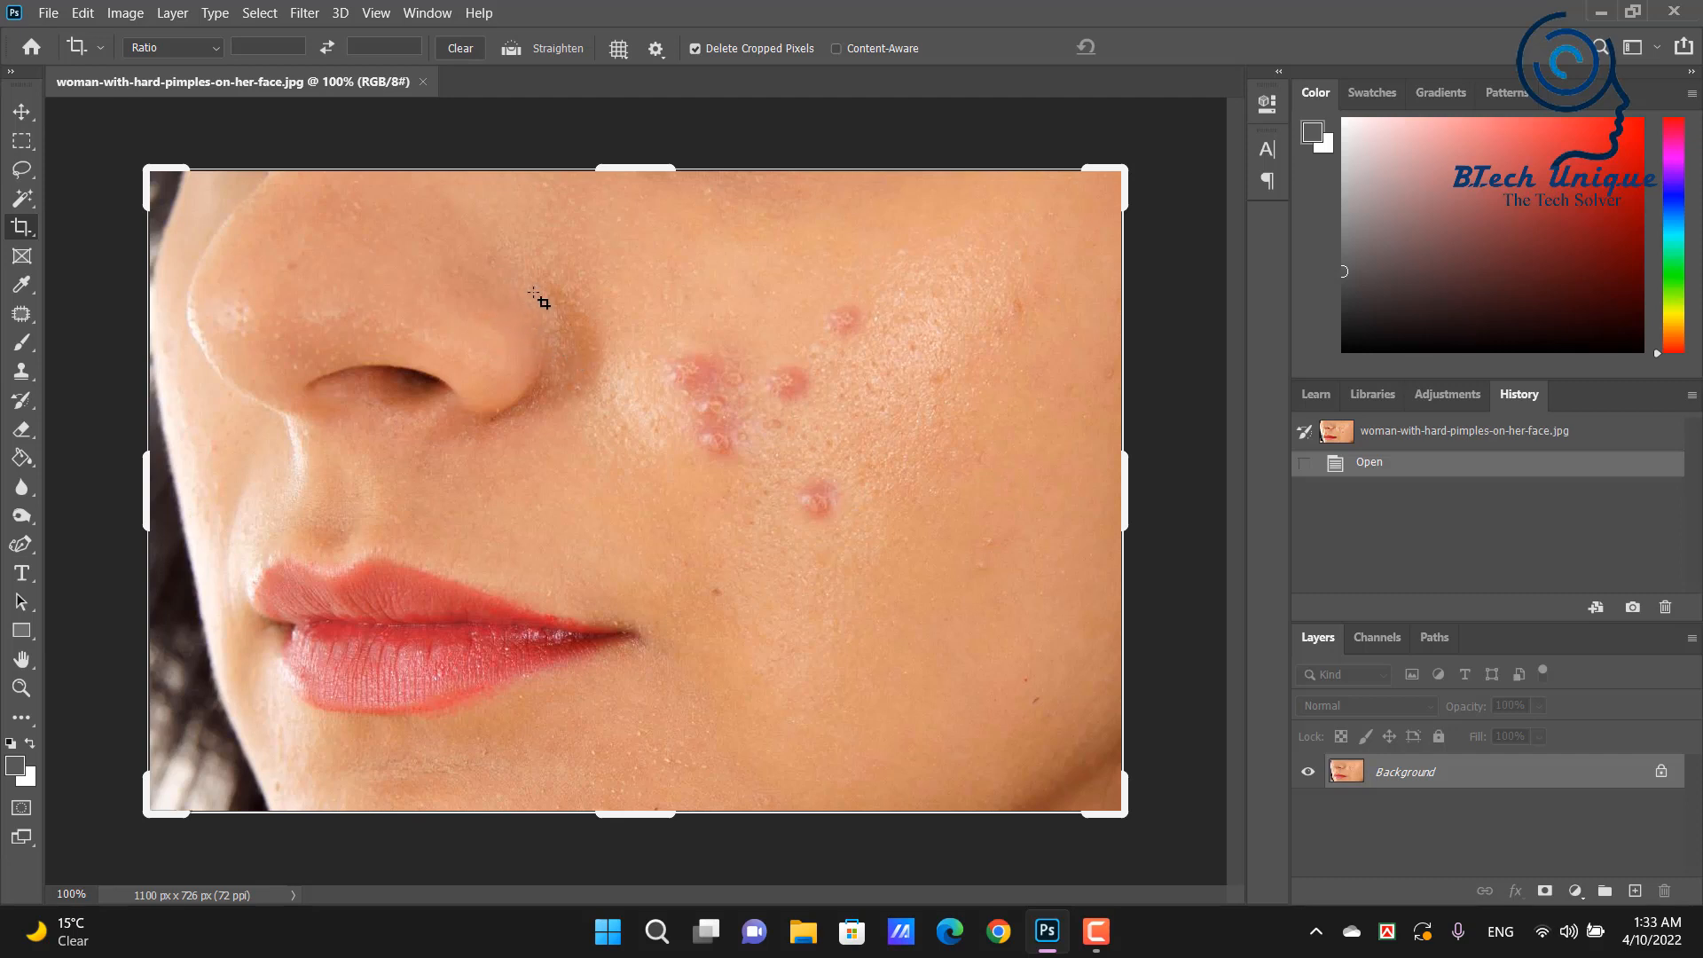
# Step: Use the Patch Tool to replace the lowest pimple on the cheek with clear skin from just below it, then deselect
pyautogui.click(23, 321)
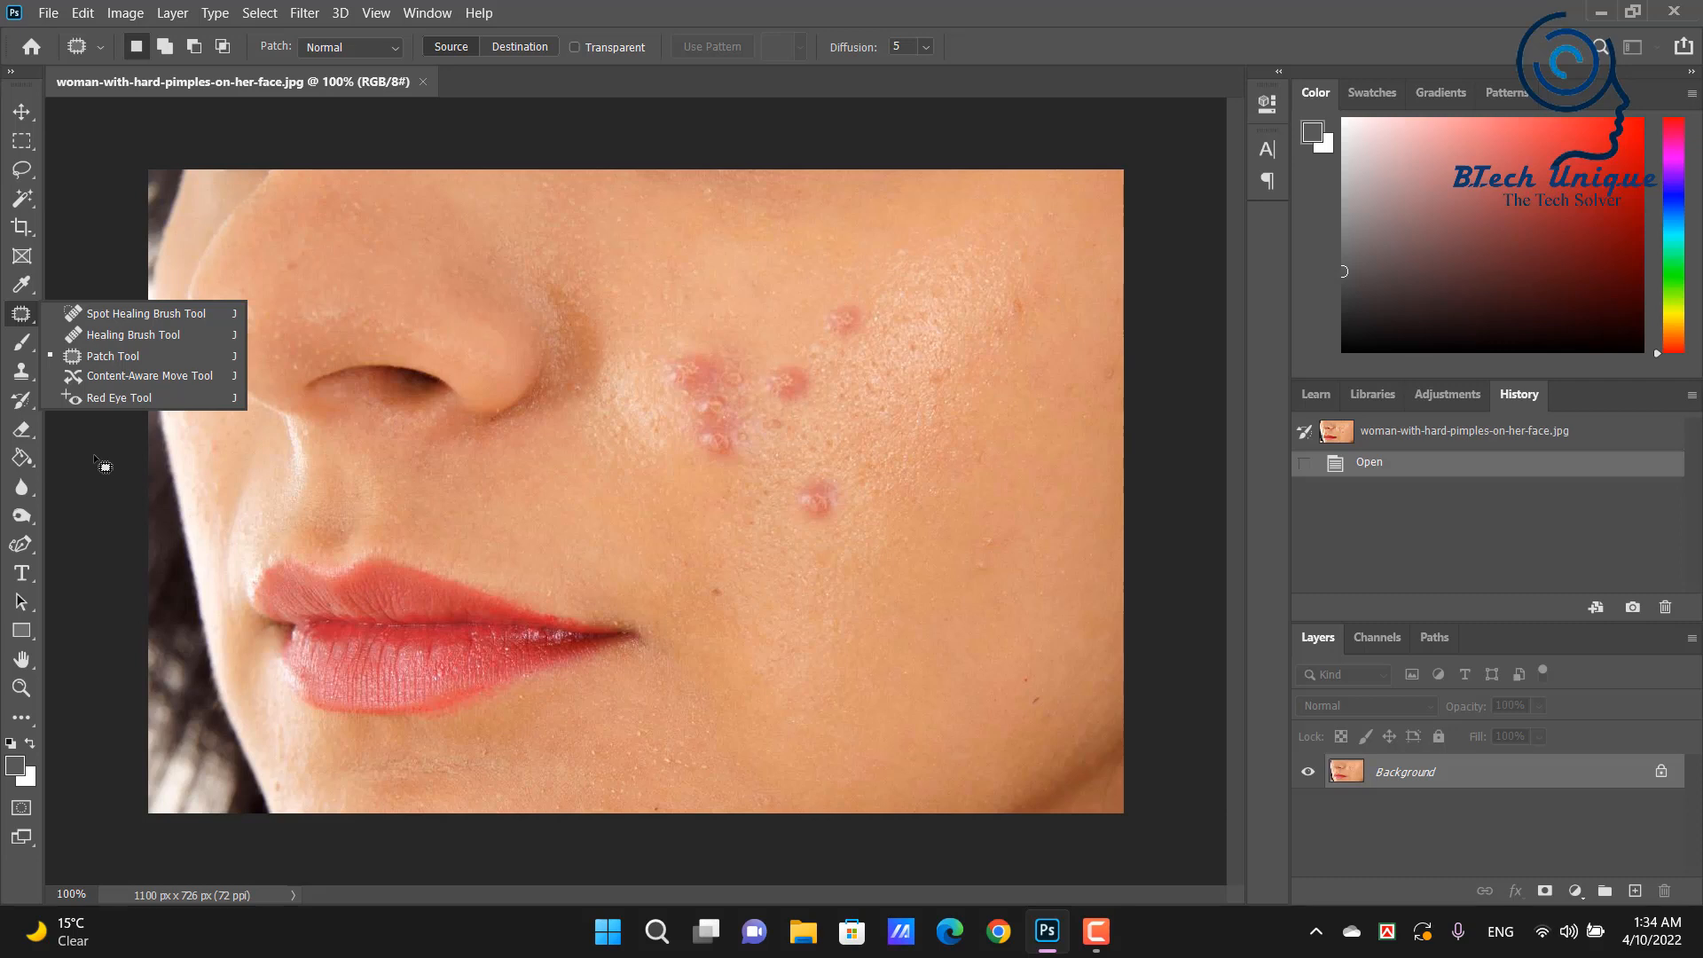
pyautogui.click(125, 358)
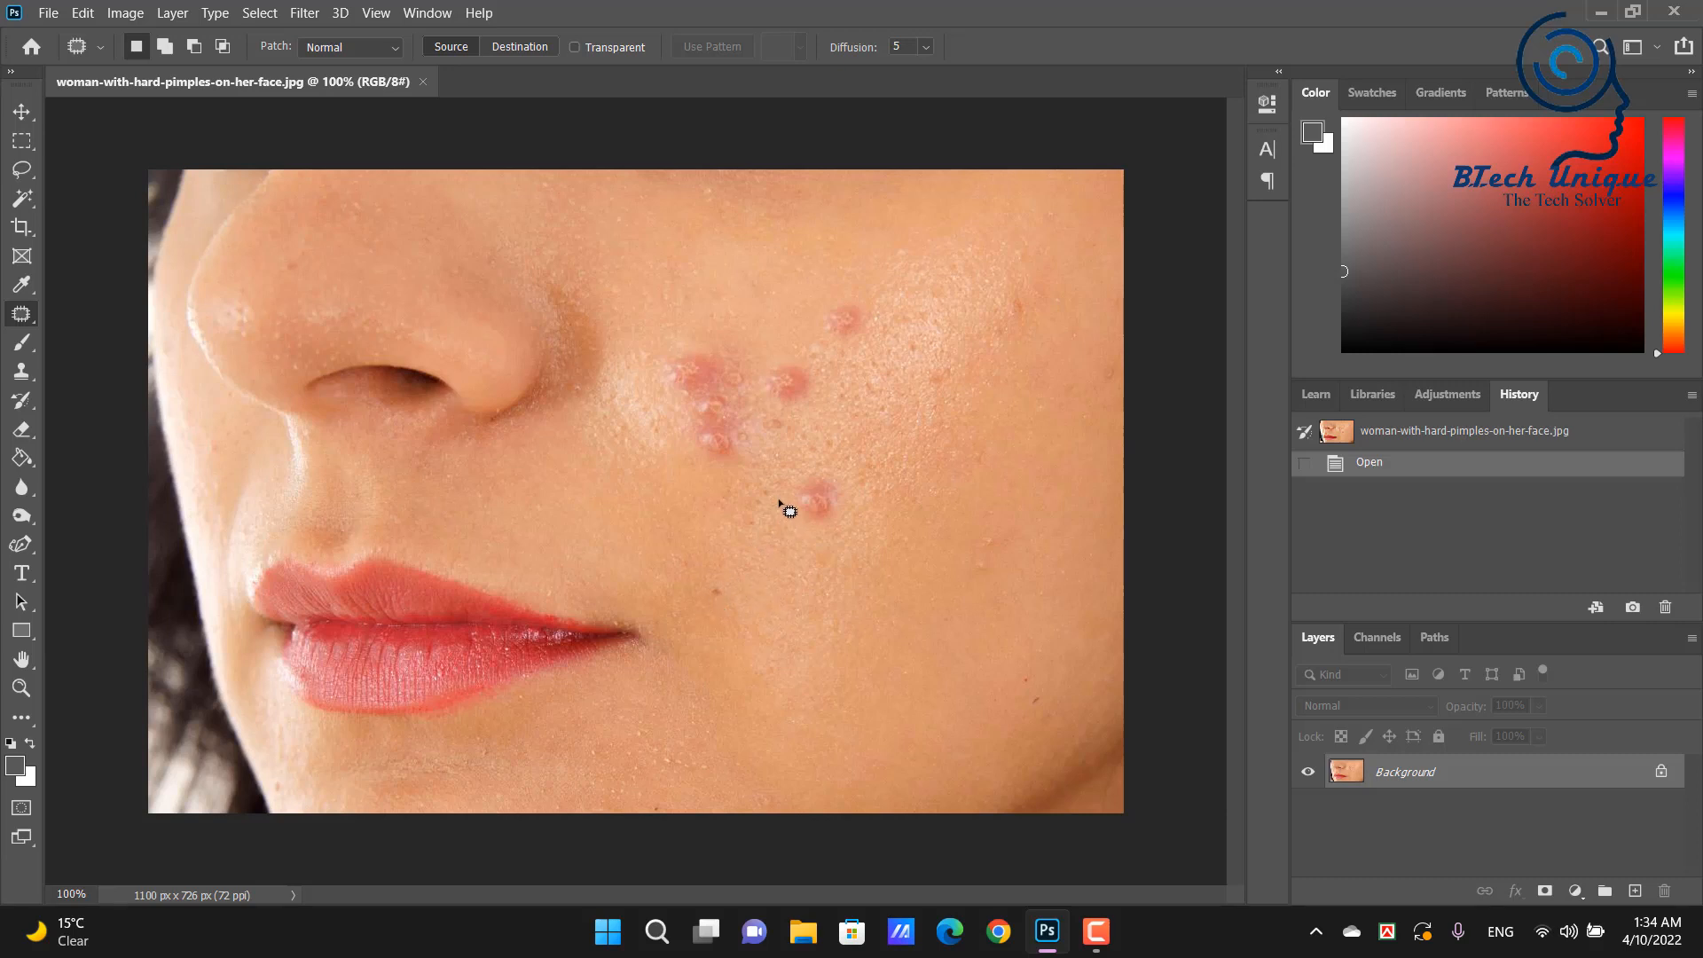
pyautogui.moveTo(788, 504)
pyautogui.mouseDown()
pyautogui.moveTo(809, 443)
pyautogui.moveTo(885, 466)
pyautogui.moveTo(857, 529)
pyautogui.moveTo(807, 535)
pyautogui.moveTo(756, 501)
pyautogui.moveTo(786, 462)
pyautogui.mouseUp()
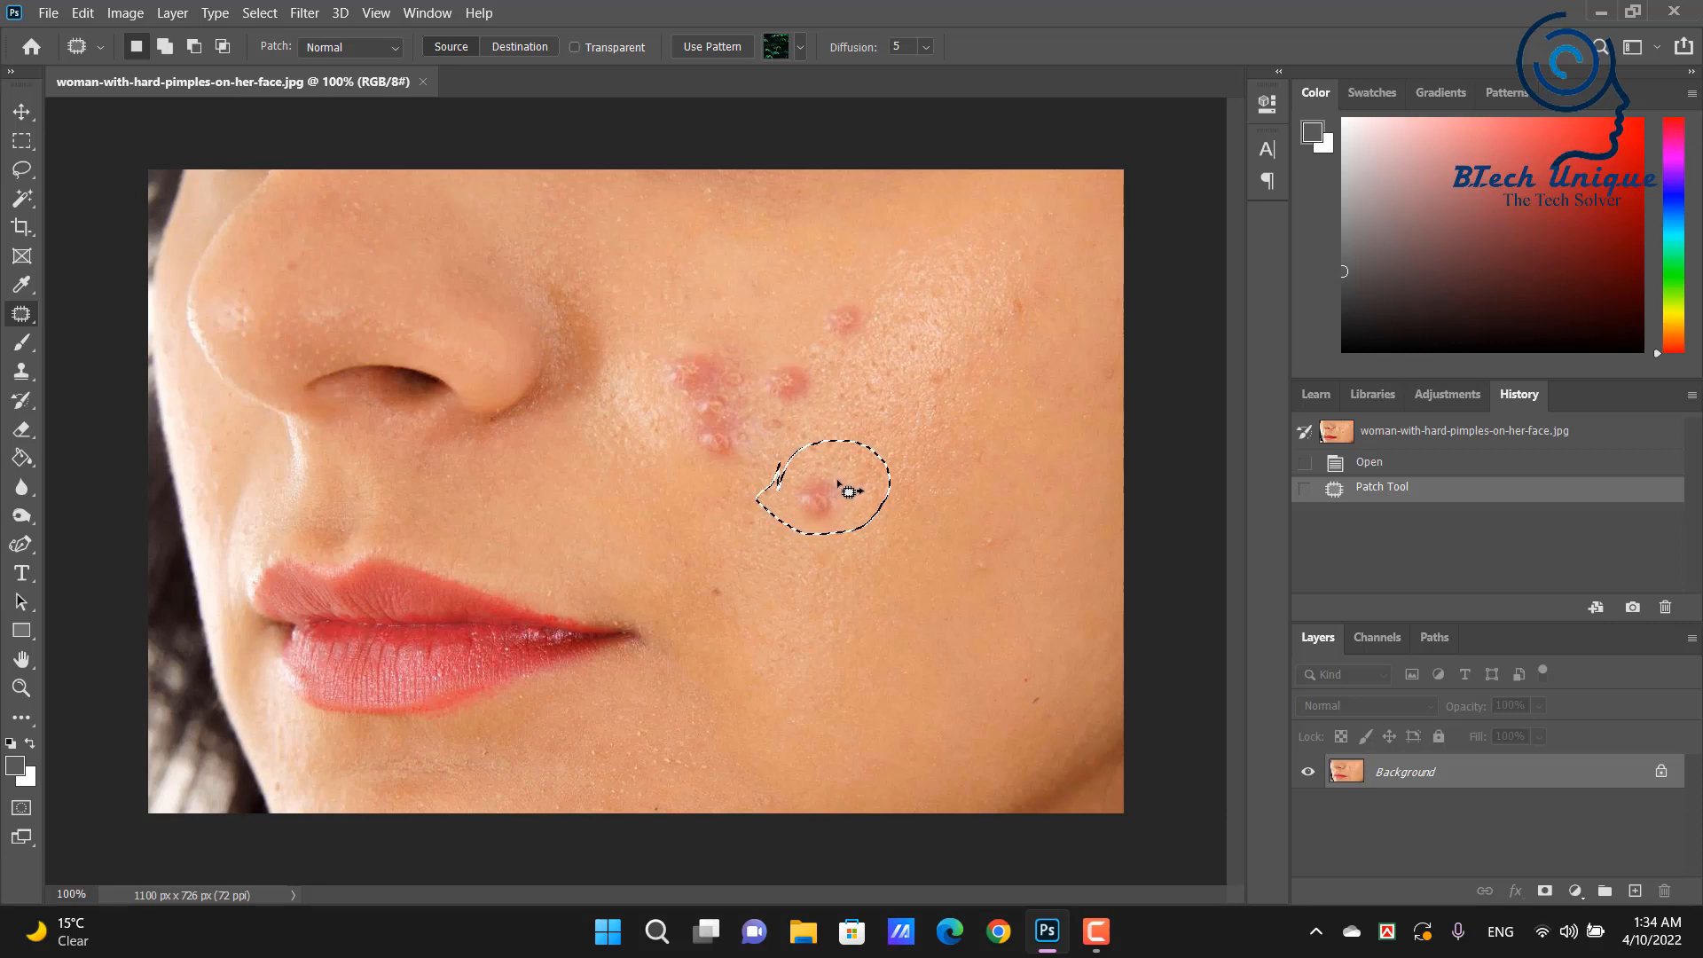
pyautogui.moveTo(845, 498); pyautogui.dragTo(839, 596)
pyautogui.click(764, 522)
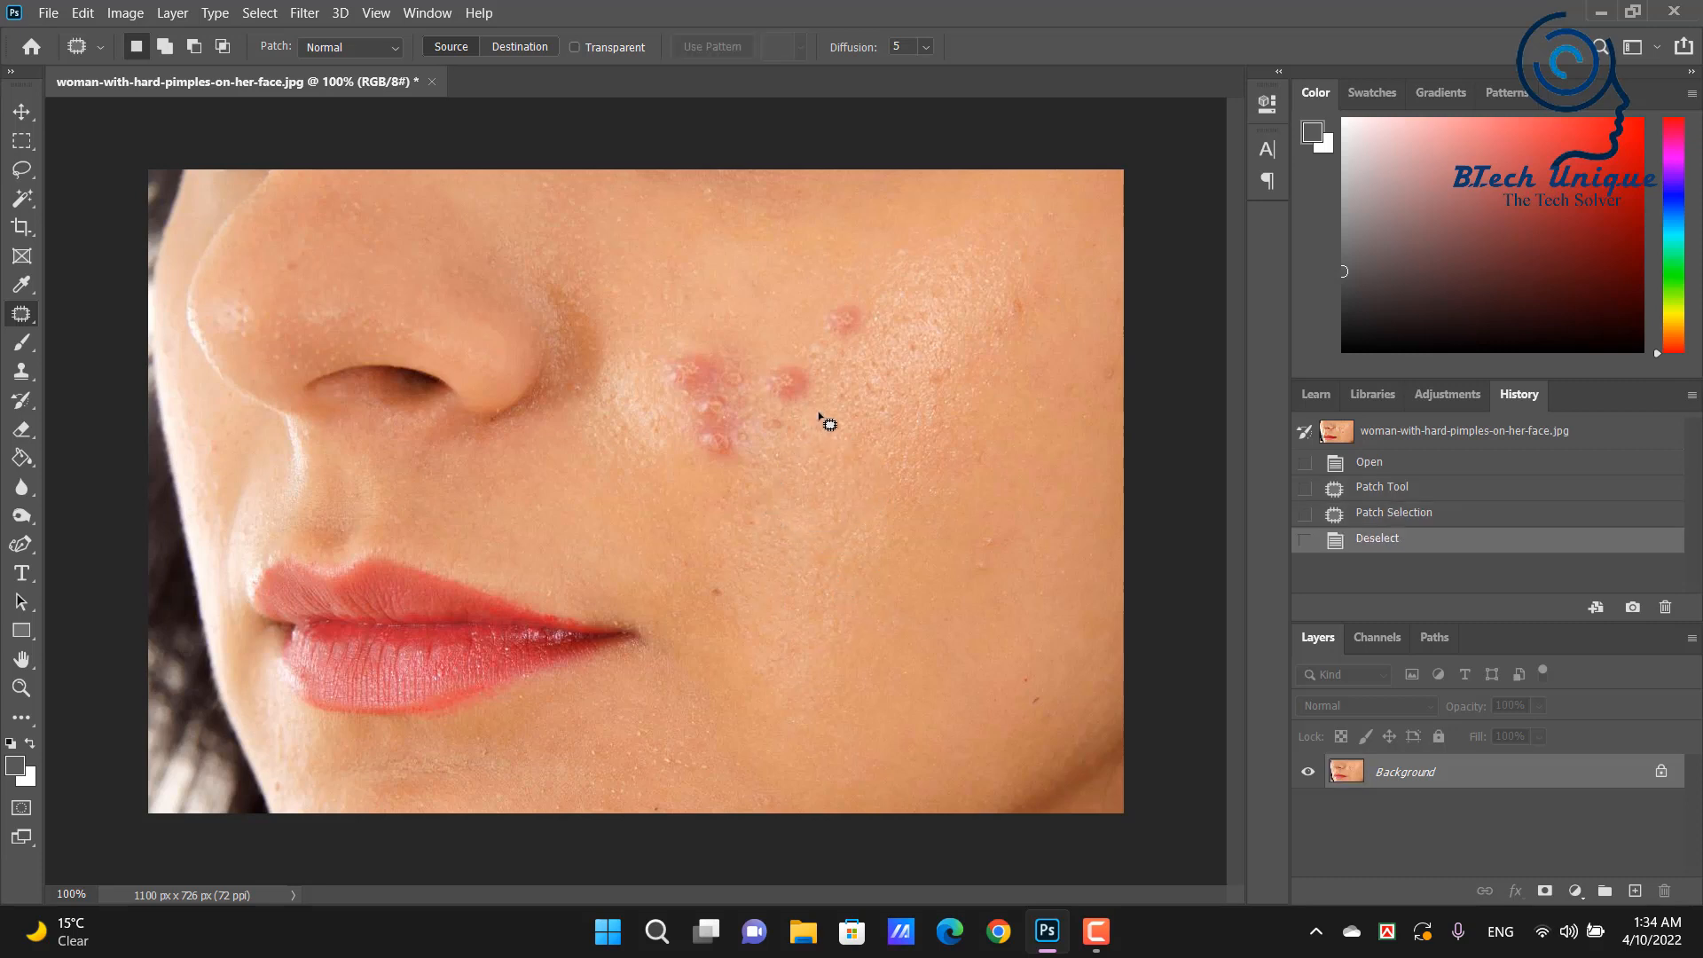
# Step: Patch the uppermost pimple and the single pimple beside the cluster with clear skin from lower on the cheek, deselecting after each
pyautogui.moveTo(837, 288)
pyautogui.mouseDown()
pyautogui.moveTo(855, 289)
pyautogui.moveTo(863, 341)
pyautogui.moveTo(821, 355)
pyautogui.moveTo(803, 337)
pyautogui.moveTo(844, 293)
pyautogui.mouseUp()
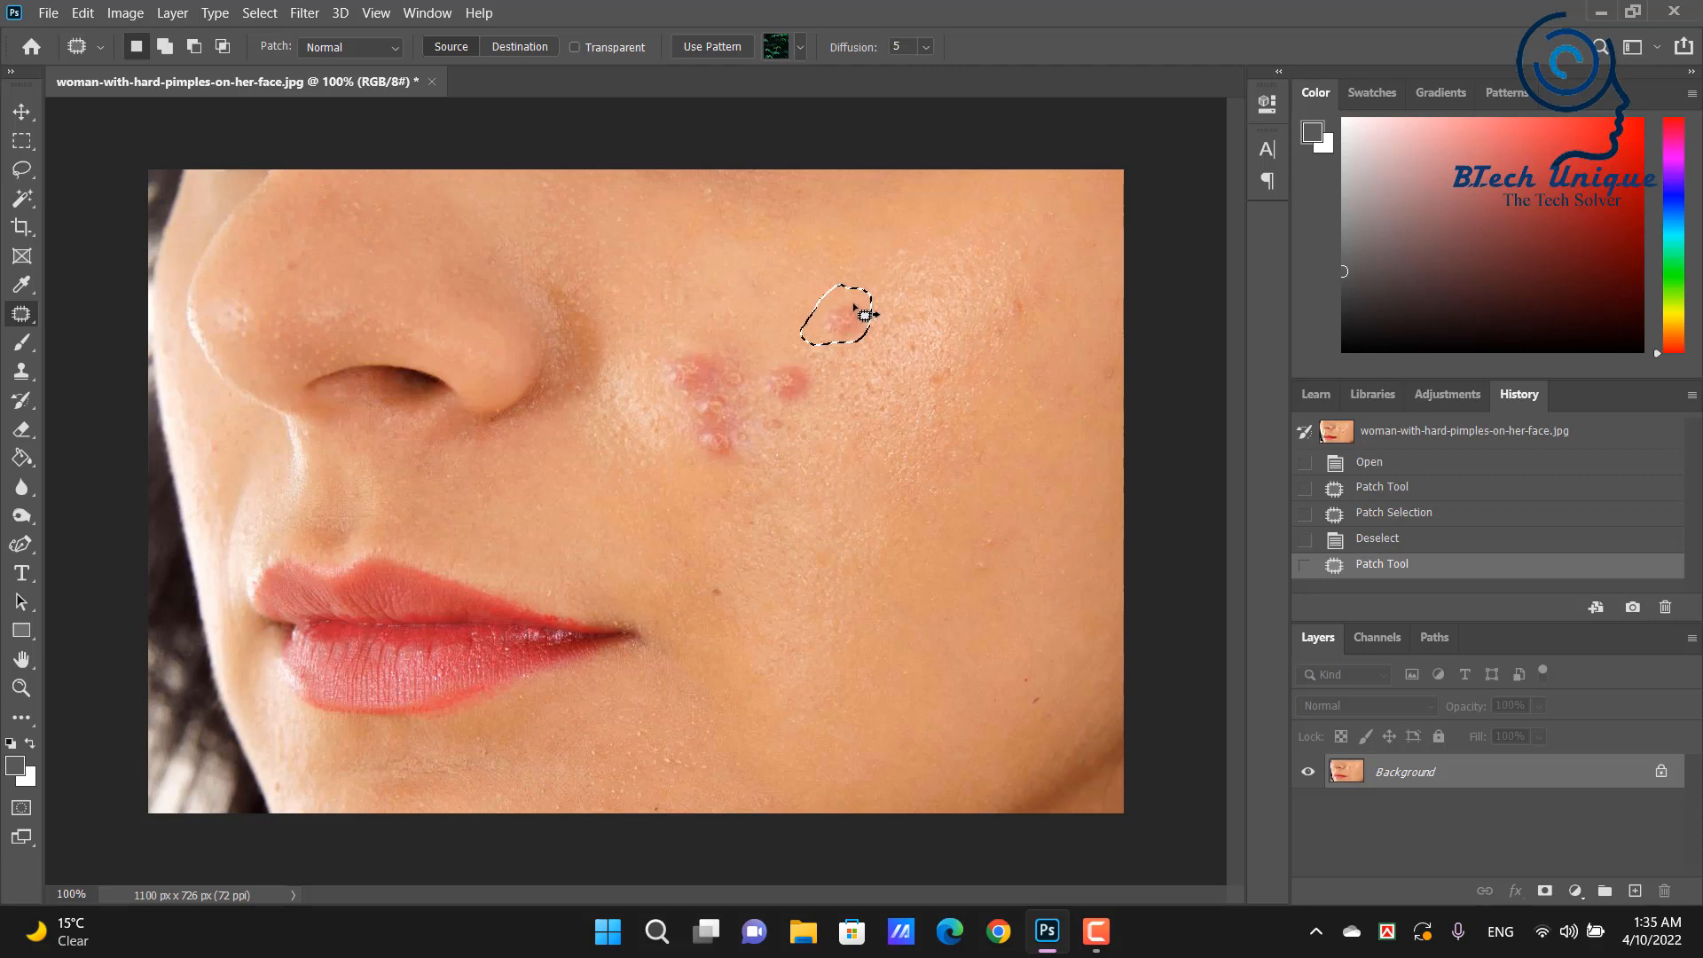
pyautogui.moveTo(865, 314); pyautogui.dragTo(883, 574)
pyautogui.hotkey('ctrl', 'd')
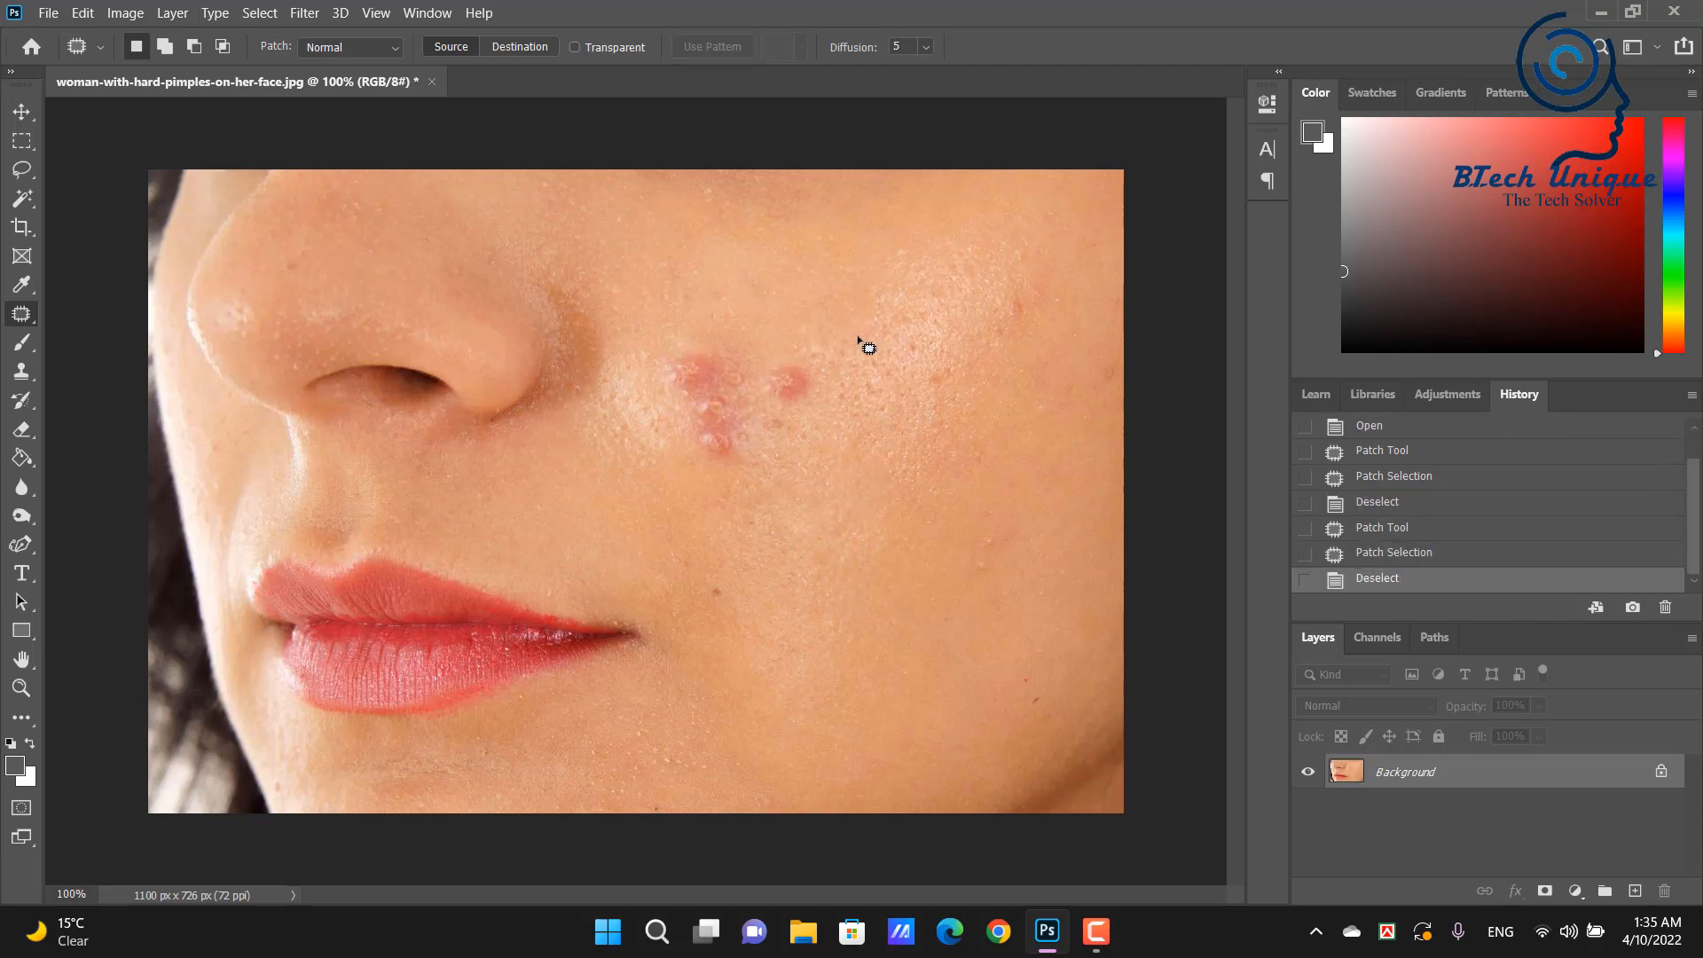
pyautogui.moveTo(777, 406); pyautogui.dragTo(869, 551)
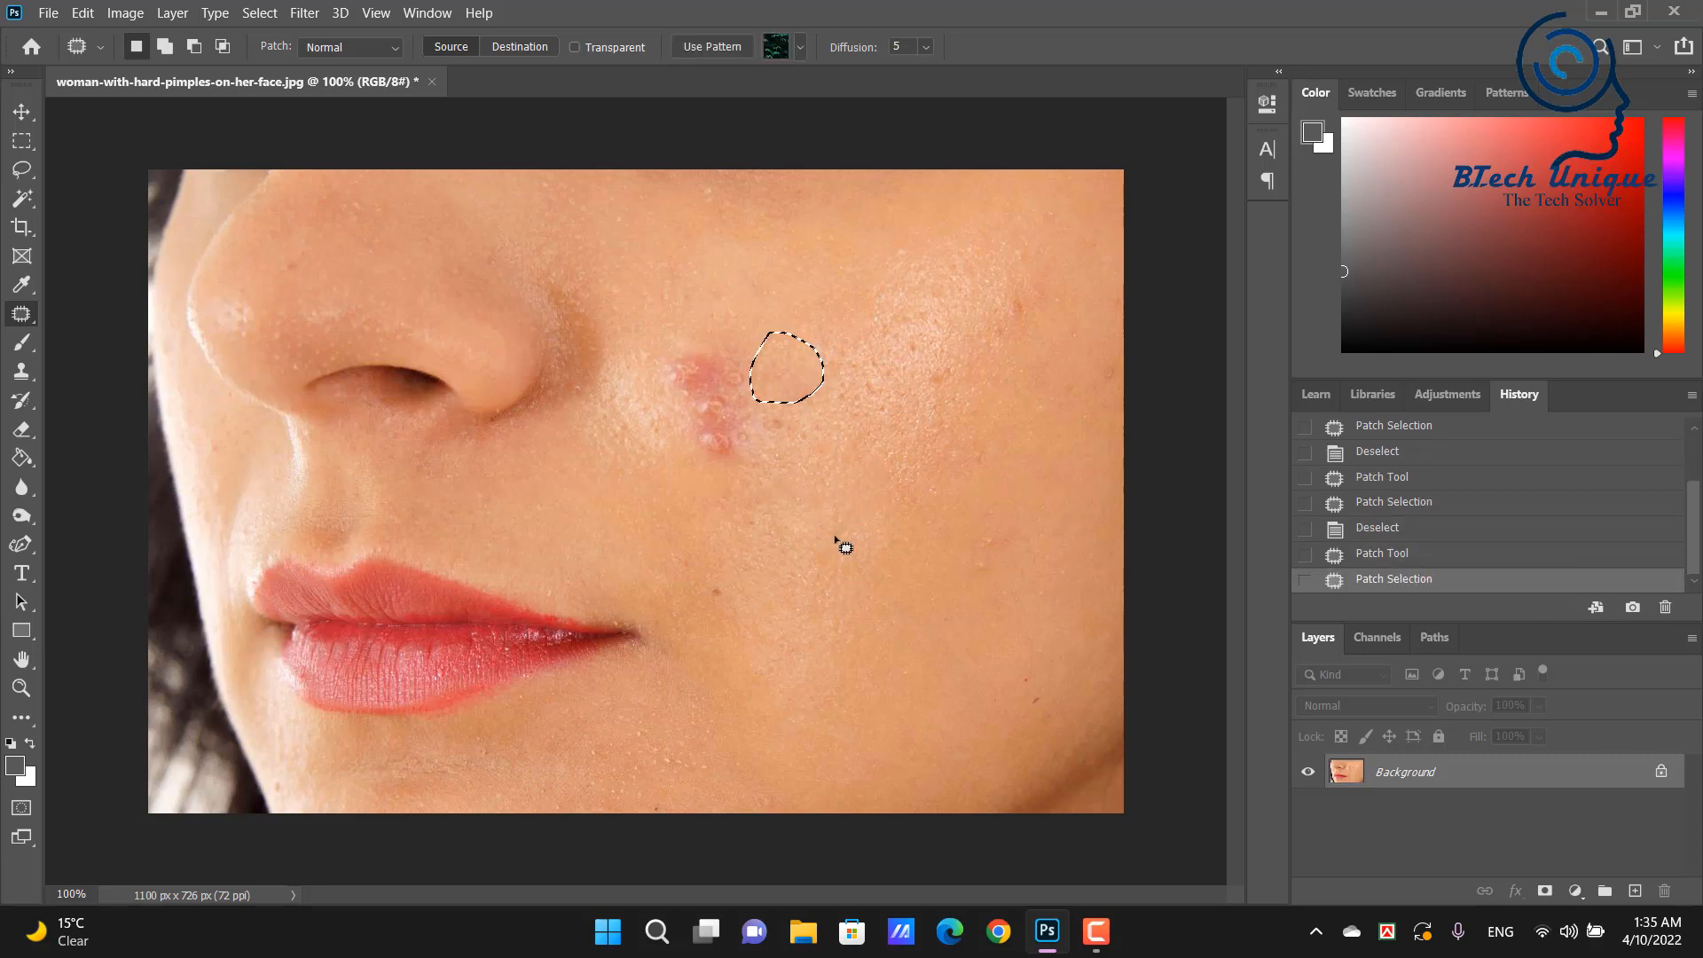
pyautogui.hotkey('ctrl', 'd')
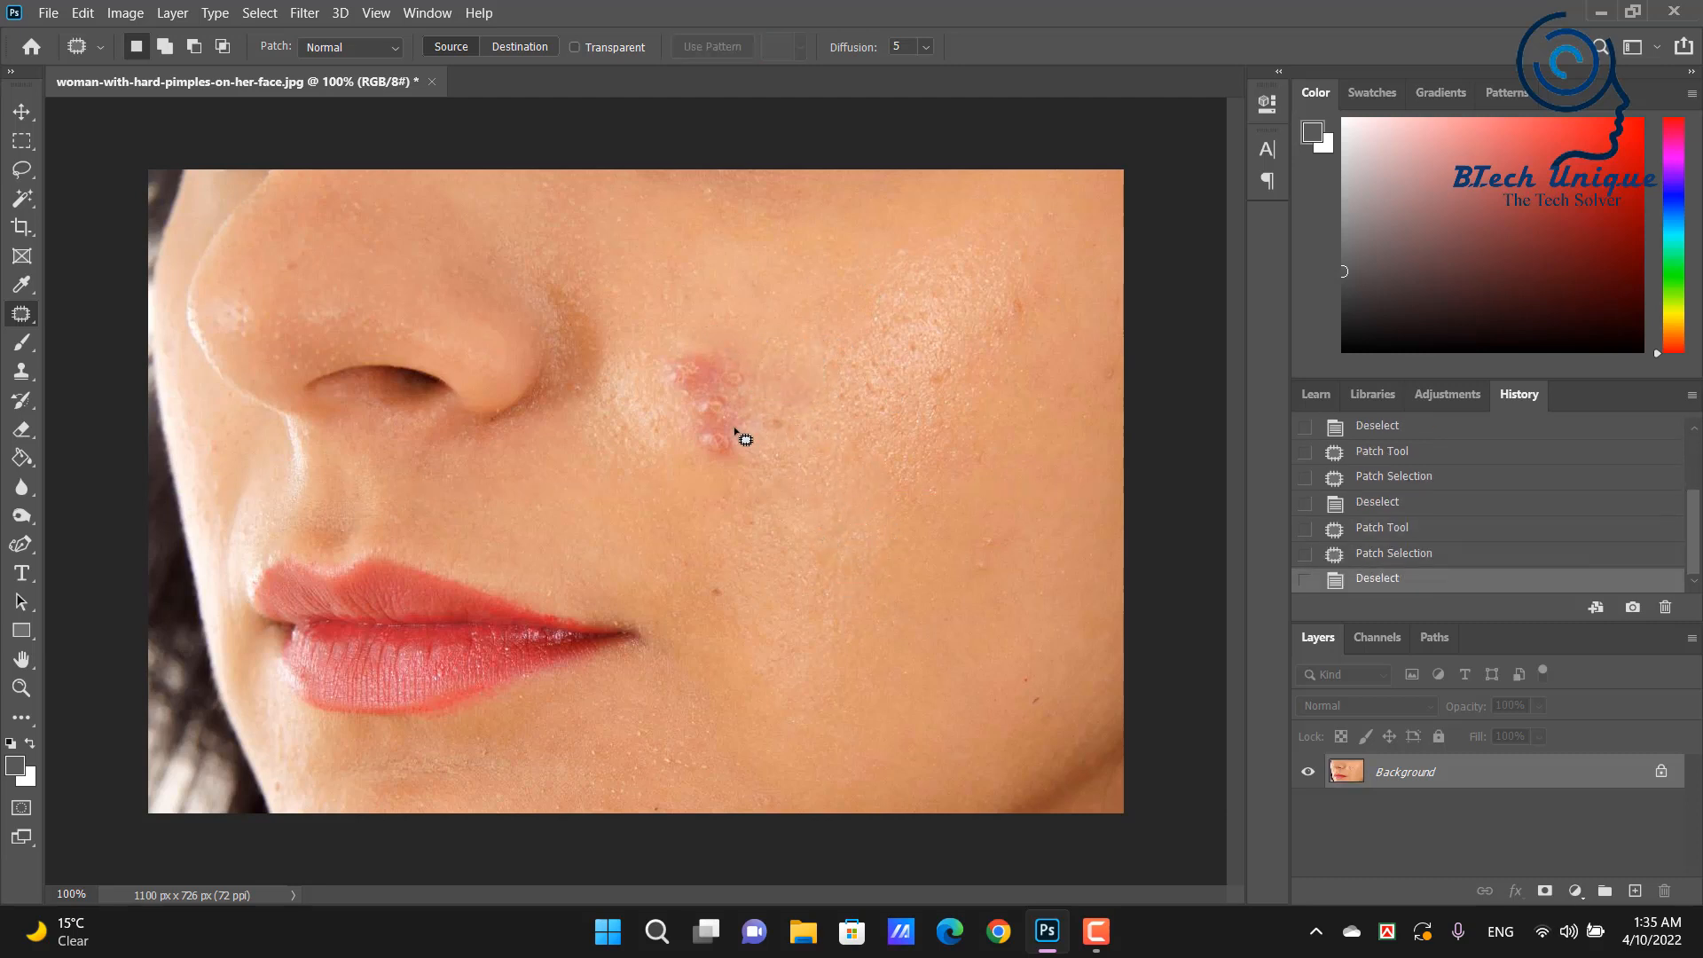
# Step: Outline the pimple cluster beside the nose, patch it with clear skin from below, and deselect
pyautogui.moveTo(666, 341)
pyautogui.mouseDown()
pyautogui.moveTo(832, 392)
pyautogui.moveTo(816, 429)
pyautogui.moveTo(720, 457)
pyautogui.moveTo(690, 447)
pyautogui.moveTo(657, 376)
pyautogui.mouseUp()
pyautogui.moveTo(688, 354); pyautogui.dragTo(679, 330)
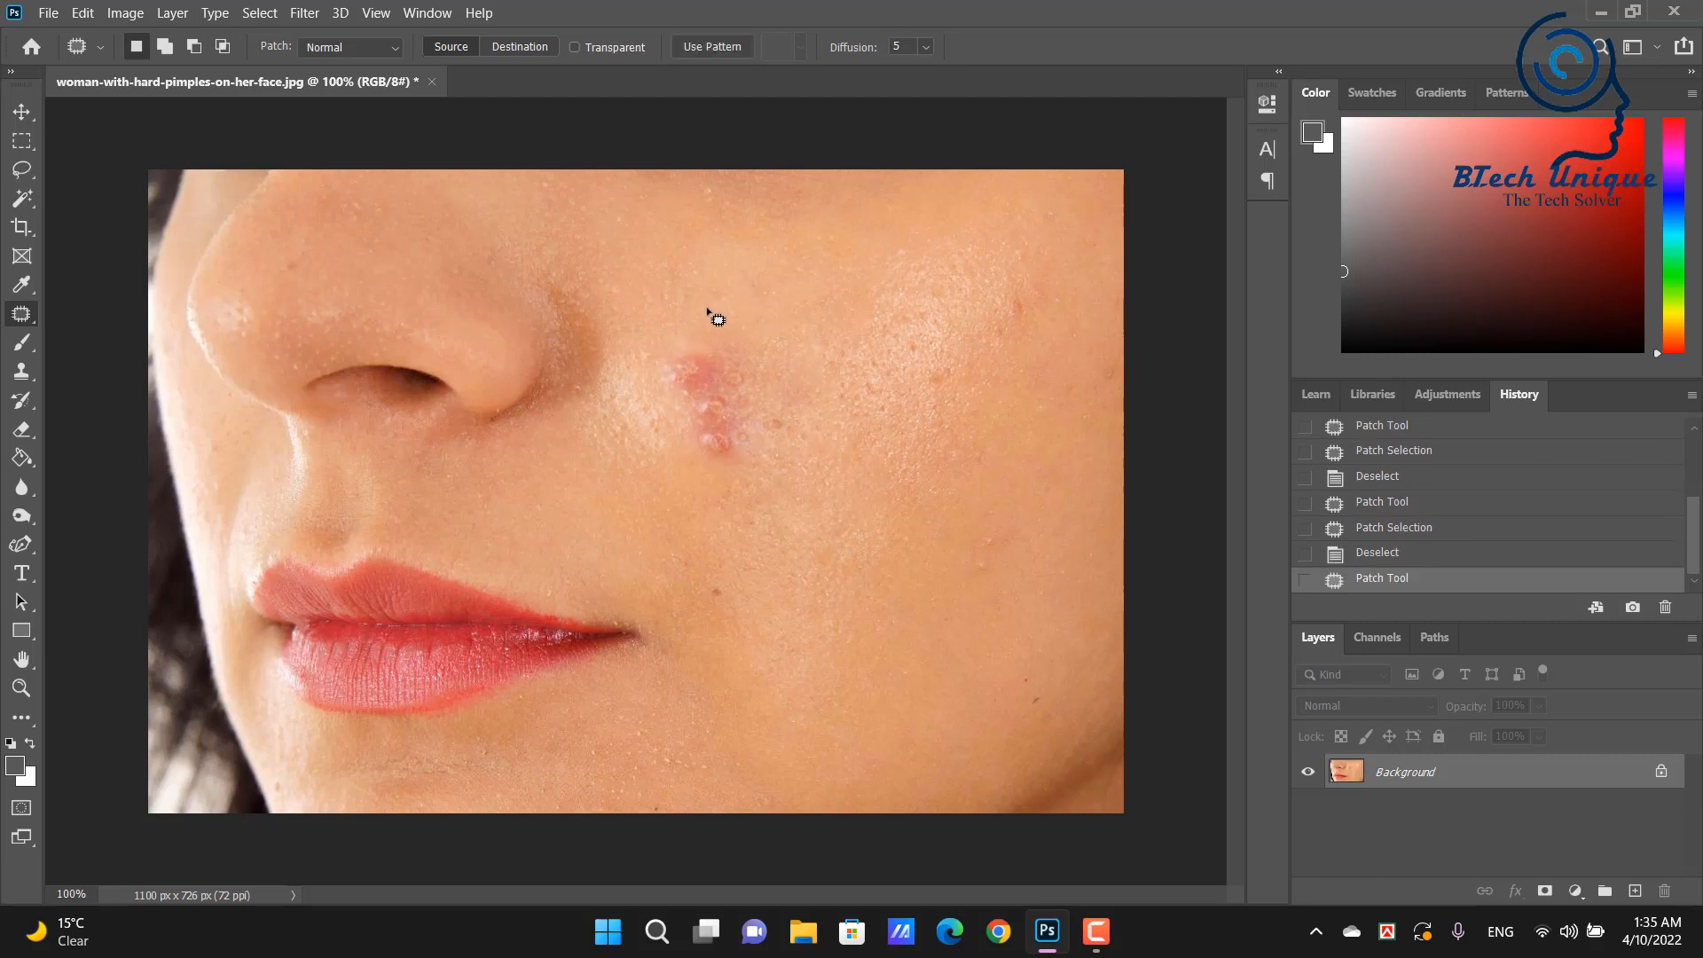
pyautogui.moveTo(760, 430)
pyautogui.mouseDown()
pyautogui.moveTo(809, 570)
pyautogui.moveTo(790, 553)
pyautogui.mouseUp()
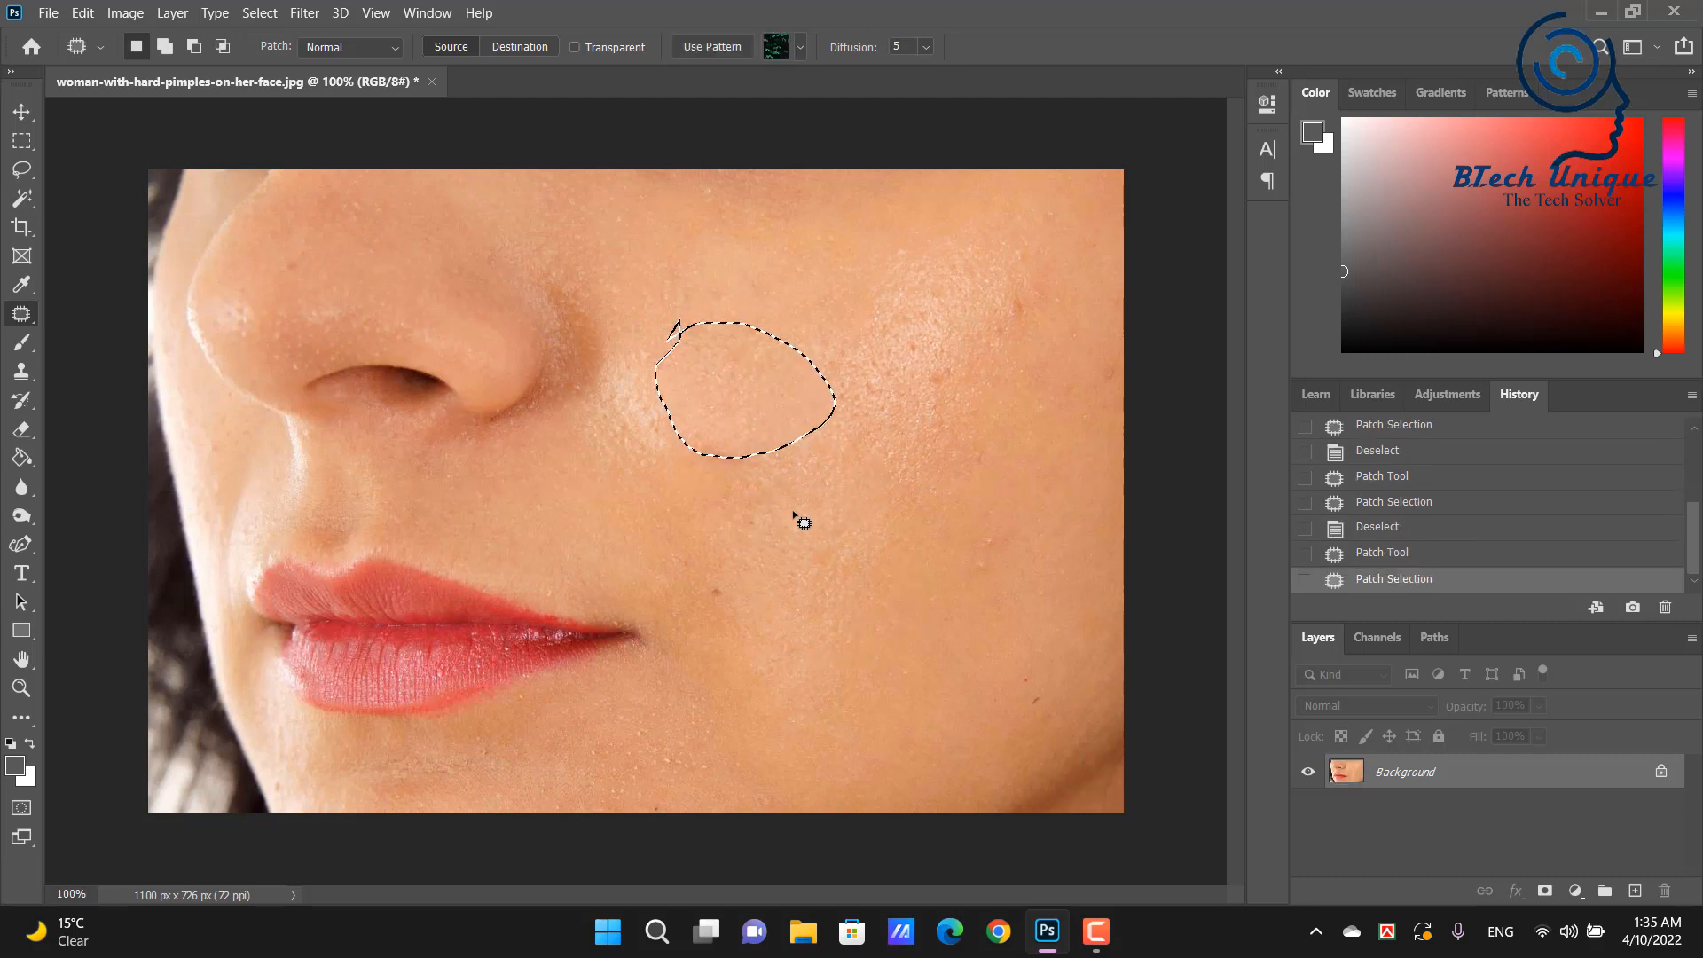
pyautogui.click(801, 516)
pyautogui.moveTo(698, 398)
pyautogui.mouseDown()
pyautogui.moveTo(738, 463)
pyautogui.moveTo(680, 453)
pyautogui.moveTo(698, 401)
pyautogui.moveTo(760, 532)
pyautogui.mouseUp()
pyautogui.click(754, 443)
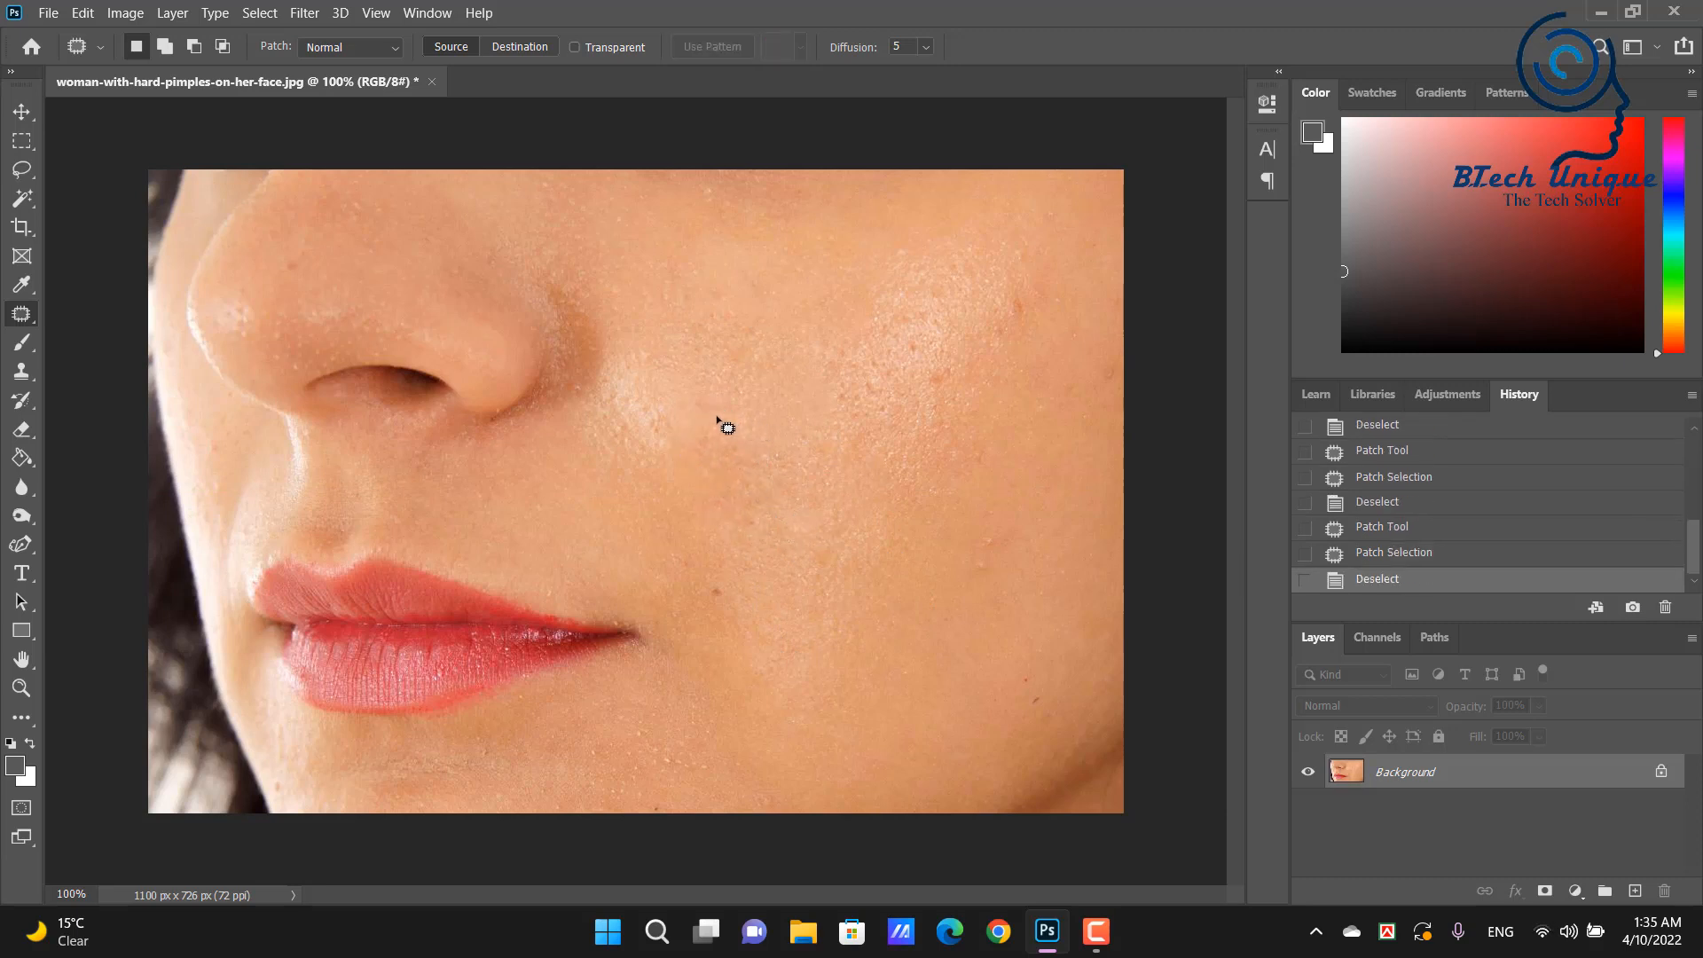
# Step: Patch the small area of uneven skin just below the former cluster with nearby clear skin and deselect
pyautogui.moveTo(732, 401)
pyautogui.mouseDown()
pyautogui.moveTo(804, 463)
pyautogui.moveTo(764, 489)
pyautogui.moveTo(736, 478)
pyautogui.moveTo(732, 404)
pyautogui.mouseUp()
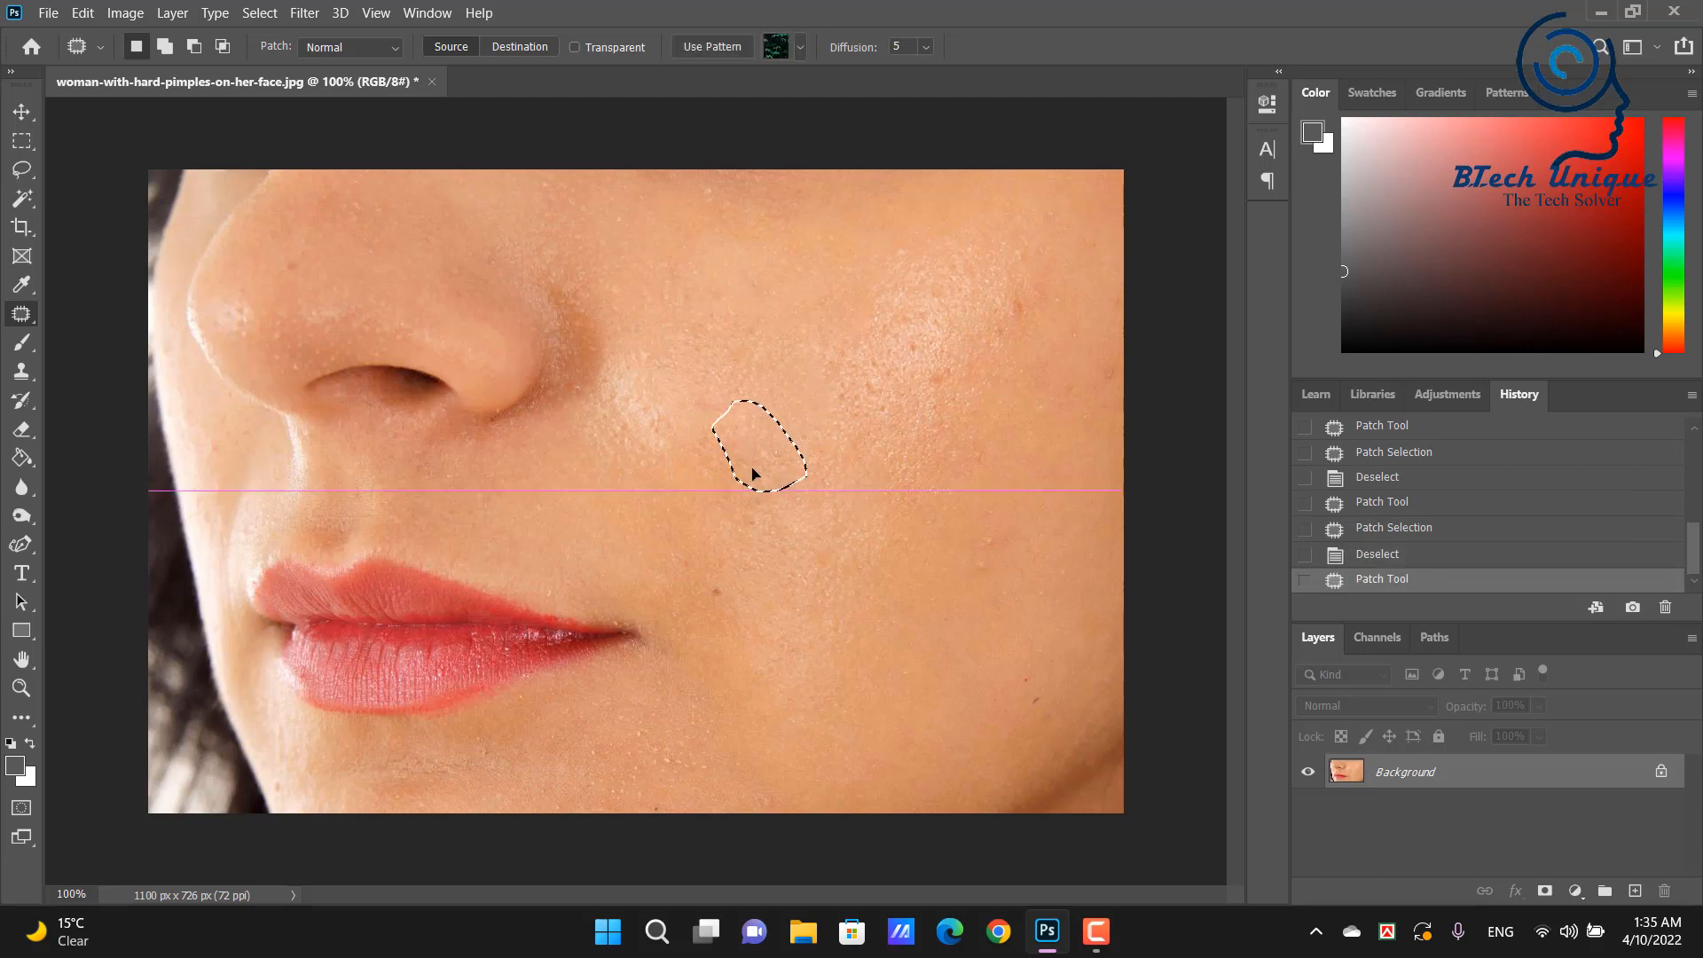
pyautogui.moveTo(753, 470); pyautogui.dragTo(787, 524)
pyautogui.click(786, 524)
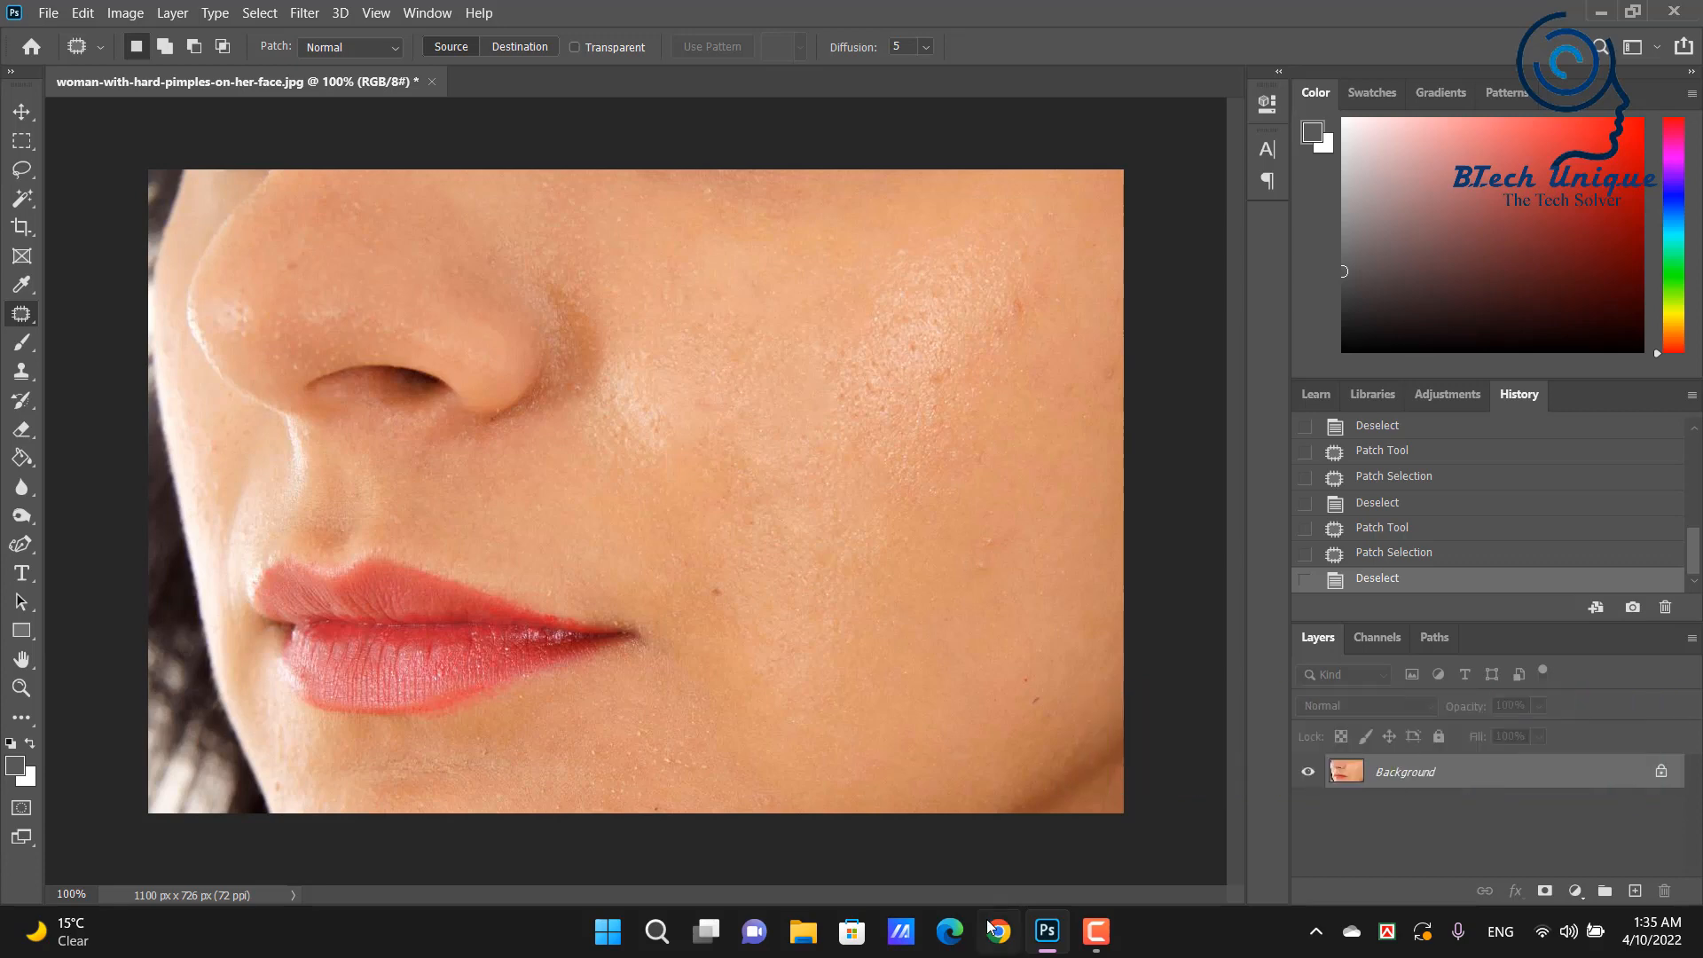
pyautogui.click(1040, 928)
pyautogui.click(1045, 931)
pyautogui.click(1096, 931)
pyautogui.click(1665, 838)
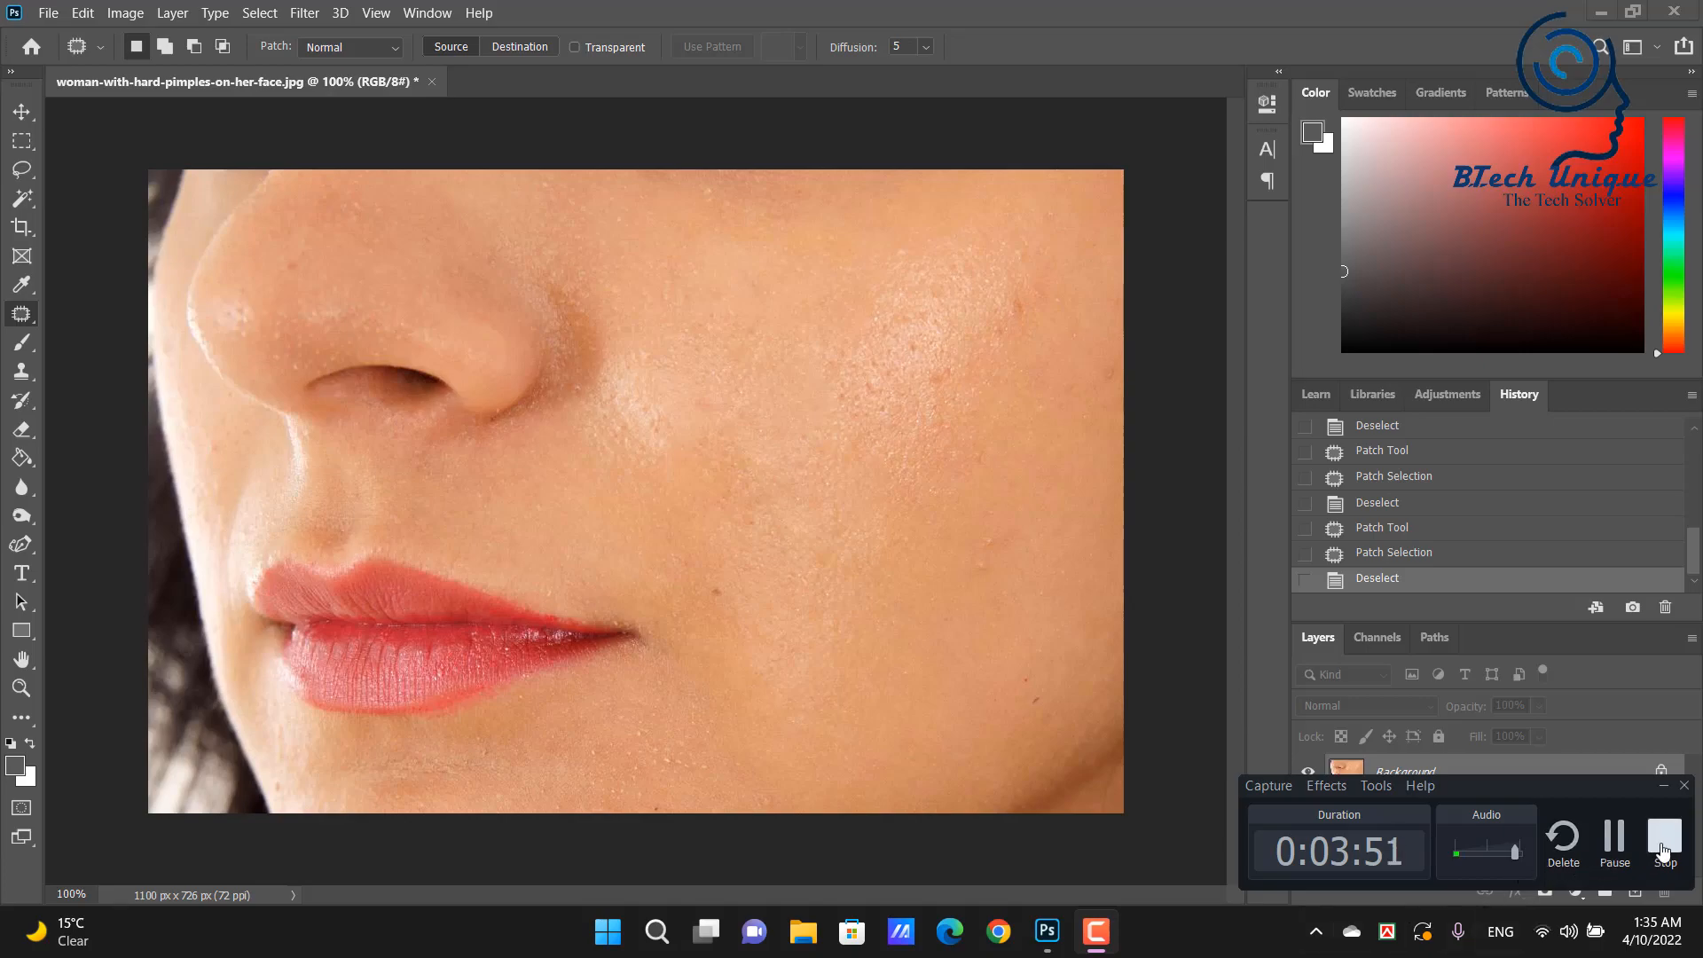